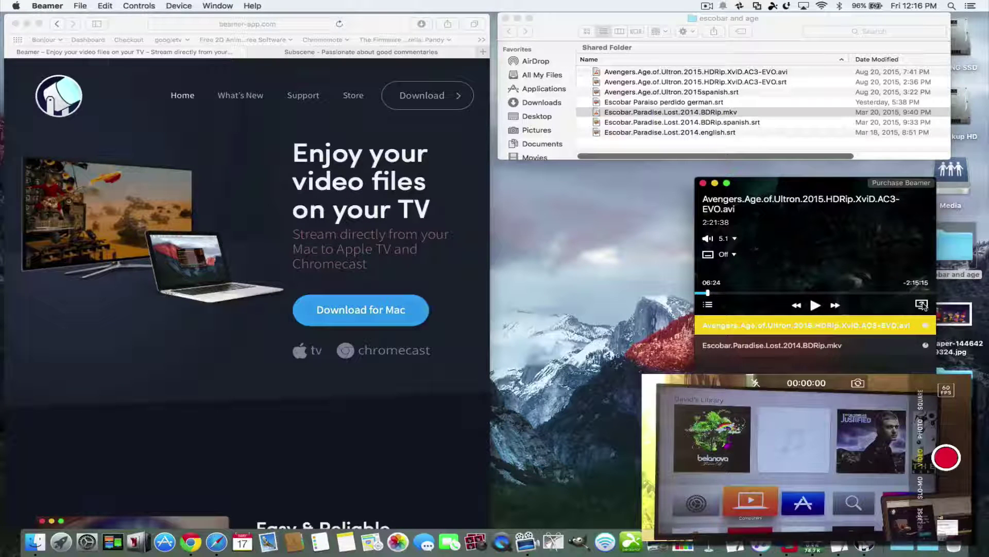
Step: Start the Beamer for Mac download, then go back to the Beamer home page
left_click(340, 310)
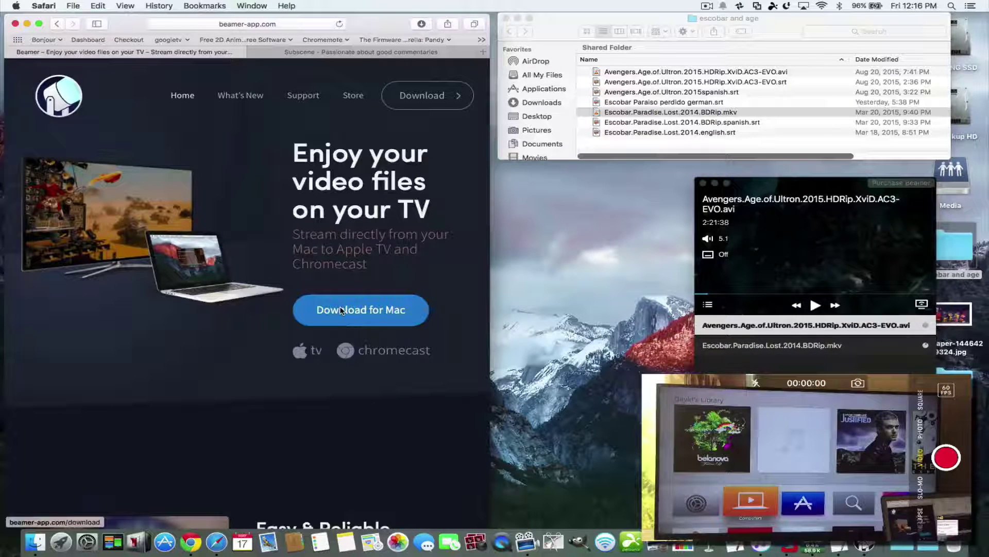
left_click(336, 311)
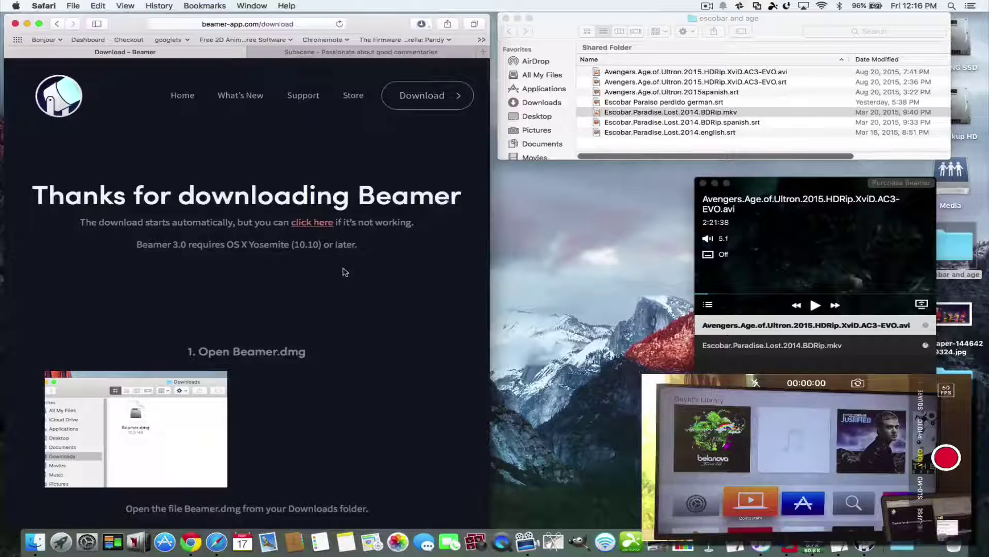
left_click(56, 24)
Step: Scroll through the Easy & Reliable, High Quality Streaming and Drag, Drop & Watch sections
scroll(179, 209, "down", 5)
scroll(179, 208, "down", 3)
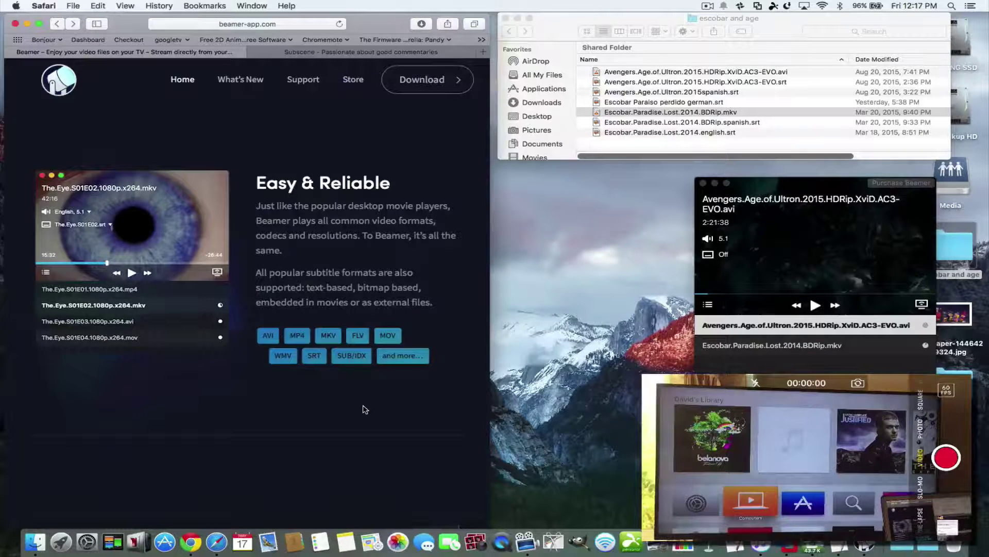
scroll(364, 409, "down", 4)
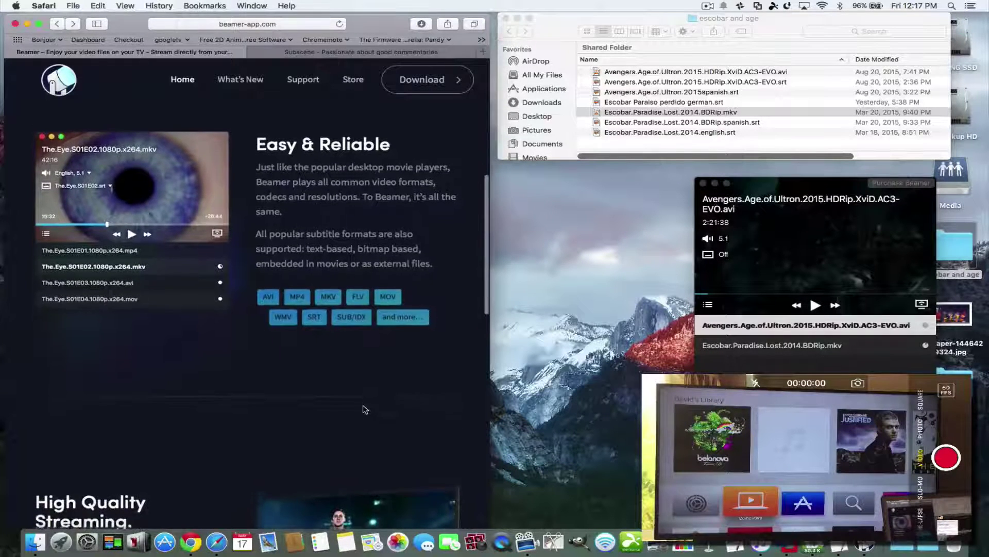
scroll(365, 409, "down", 7)
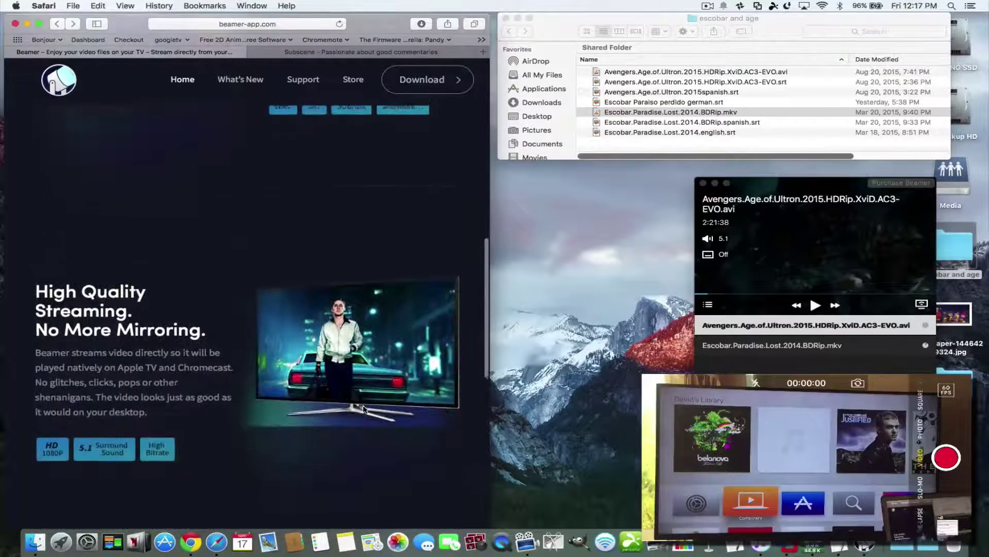
scroll(365, 409, "down", 2)
scroll(365, 409, "down", 3)
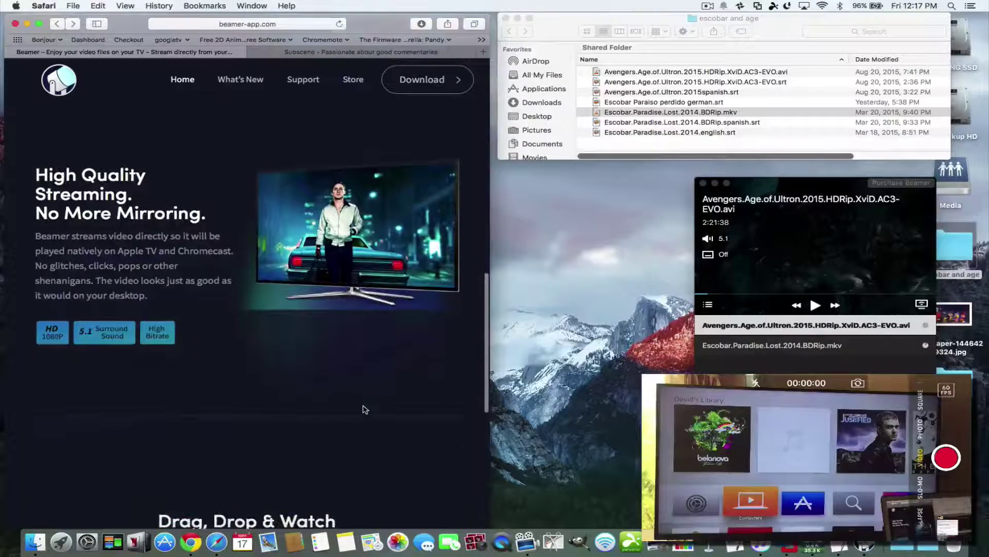
scroll(365, 409, "down", 10)
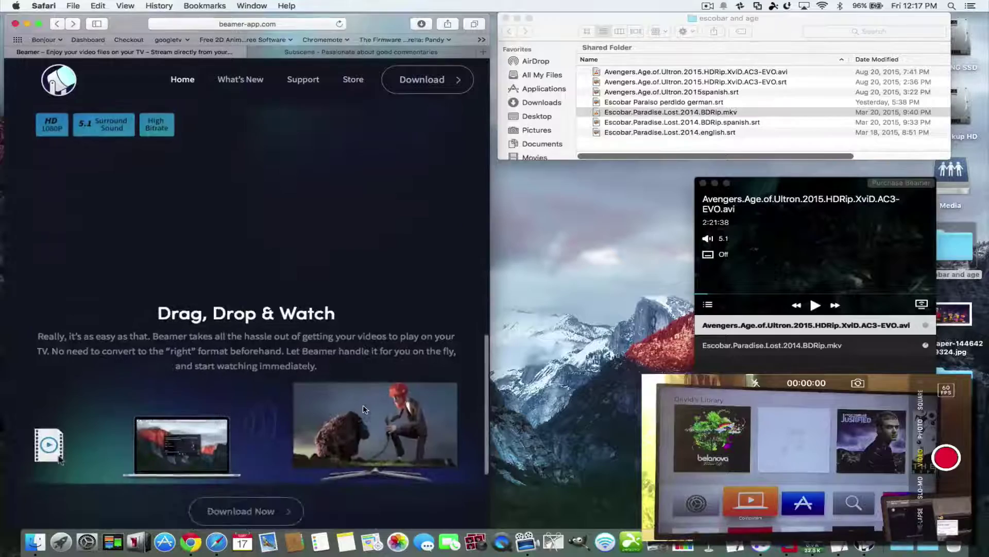
scroll(365, 409, "down", 4)
scroll(365, 409, "up", 15)
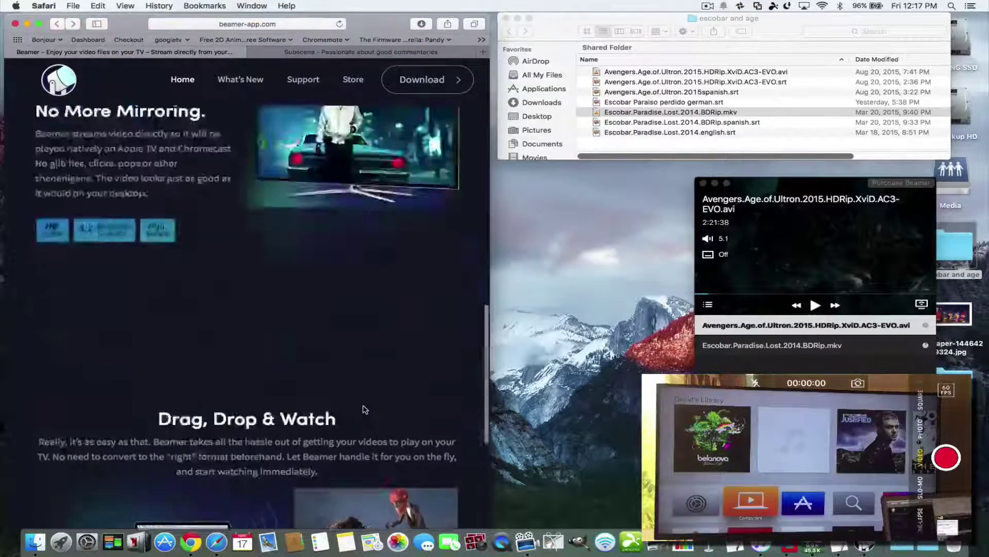
scroll(363, 409, "up", 1)
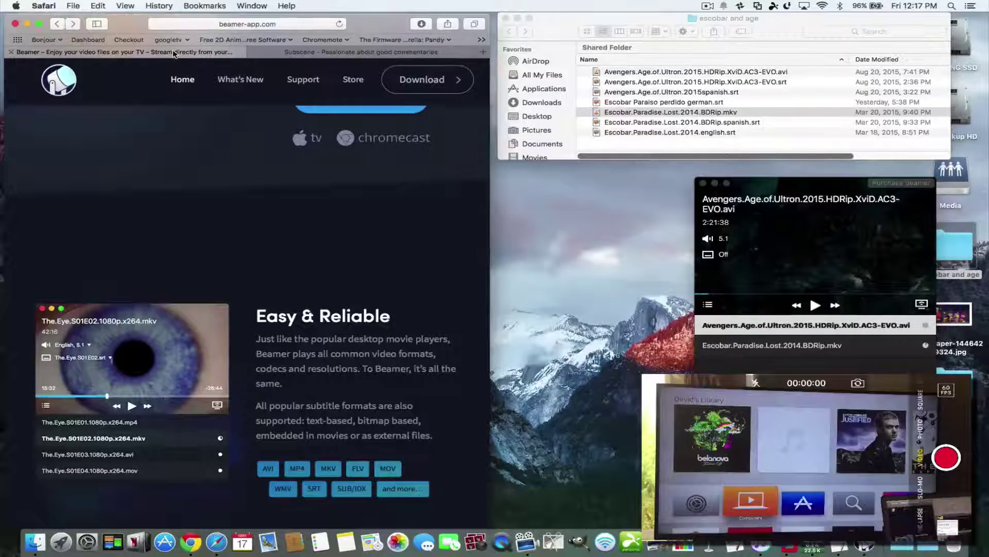
Step: On Subscene, open the Ant-Man (2015) subtitles page and browse its languages
left_click(274, 54)
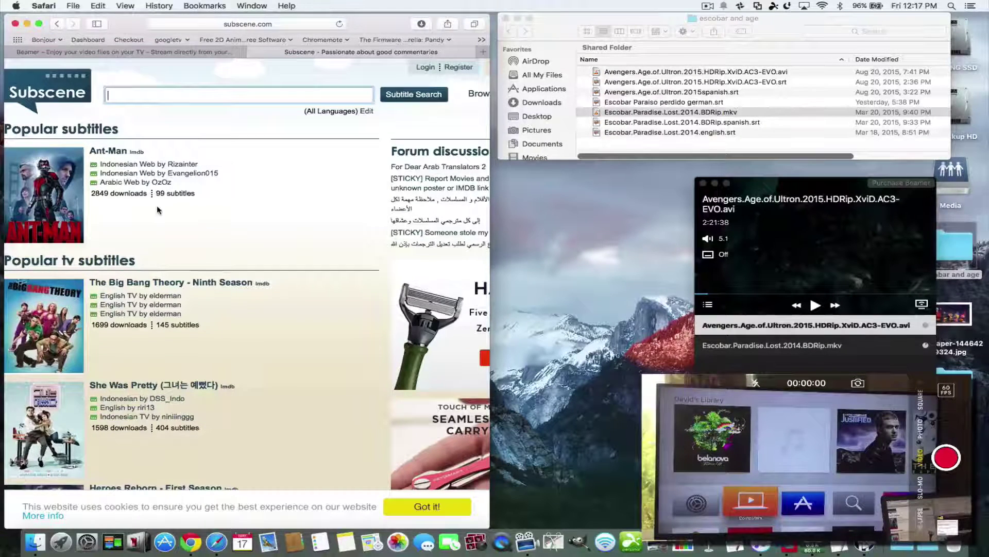
left_click(61, 200)
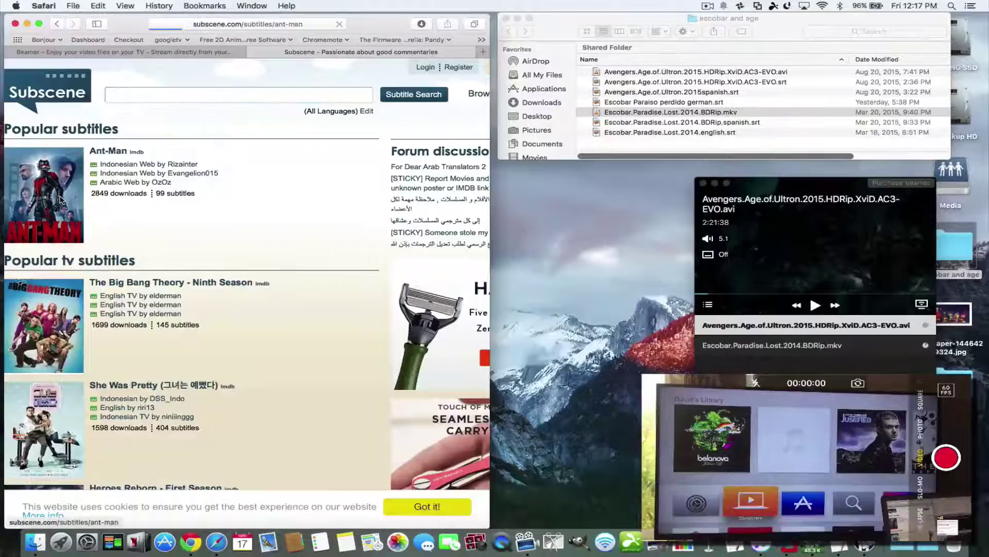
scroll(171, 361, "down", 10)
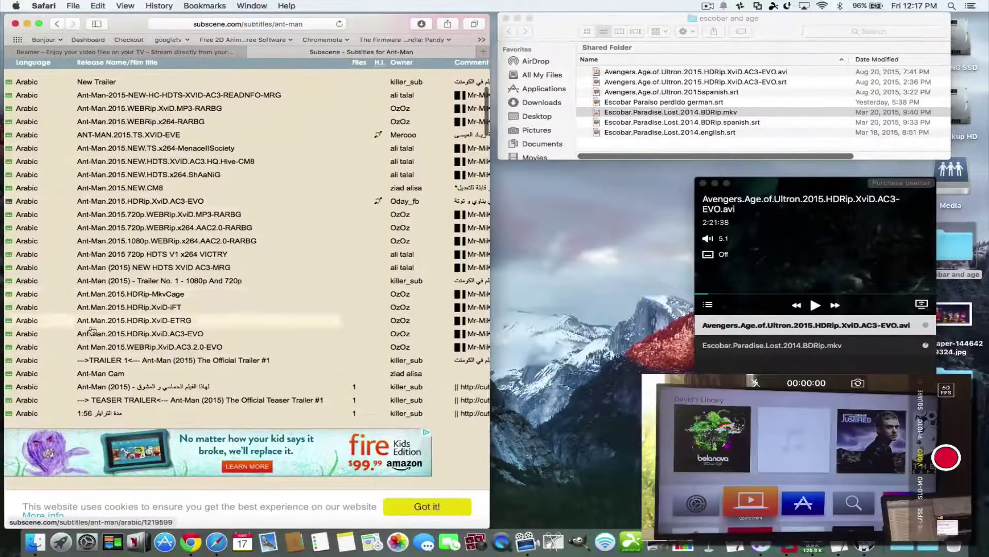
scroll(133, 349, "down", 10)
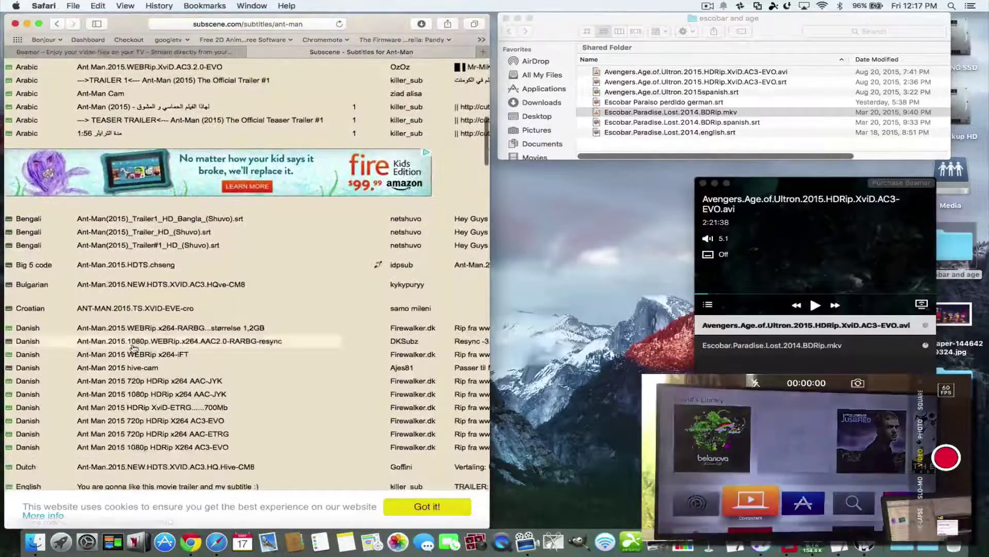
scroll(133, 349, "down", 5)
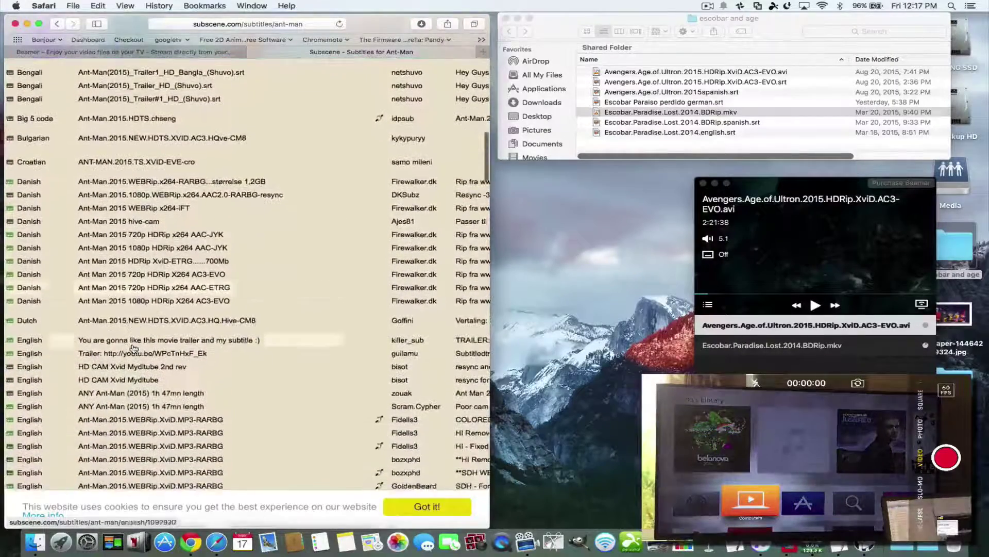
scroll(133, 349, "down", 15)
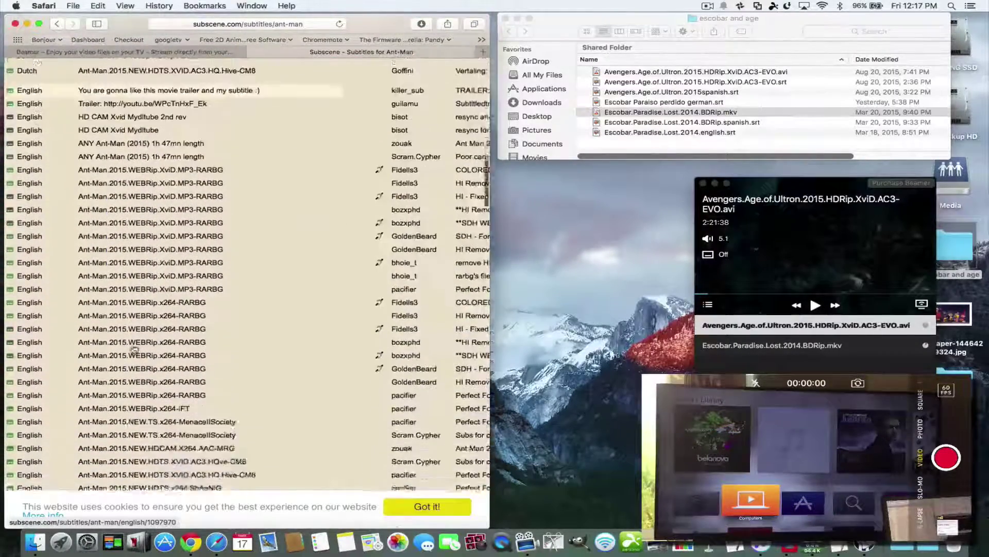
scroll(133, 348, "down", 15)
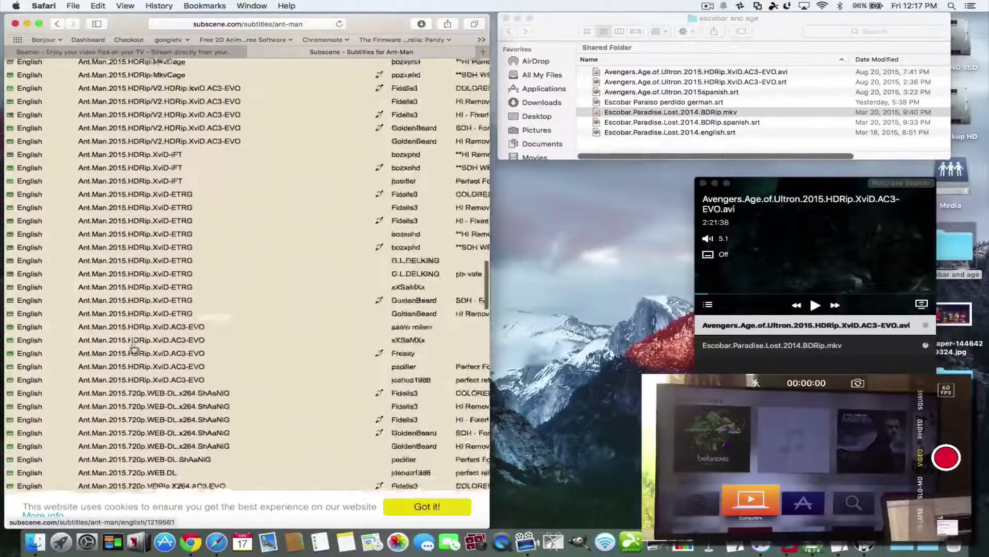
scroll(133, 348, "down", 20)
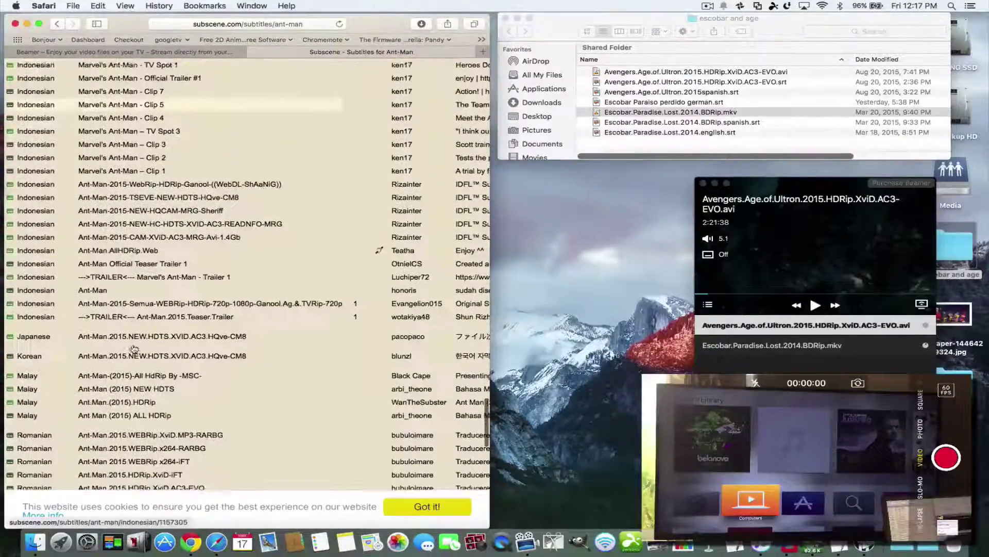
scroll(133, 348, "up", 20)
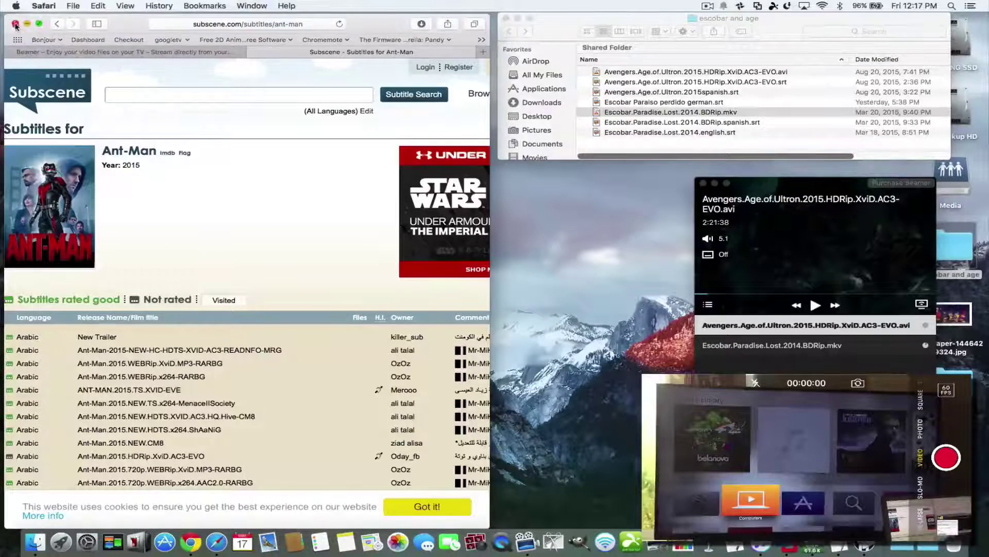
Step: Close Safari and the TextEdit subtitle window, bringing the escobar and age Finder folder forward
left_click(216, 38)
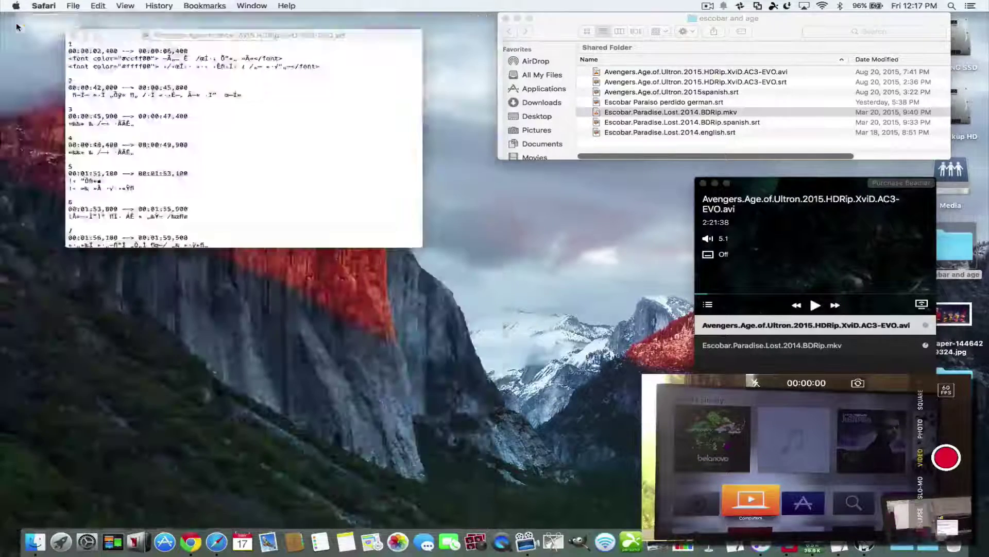
left_click(16, 25)
left_click(74, 35)
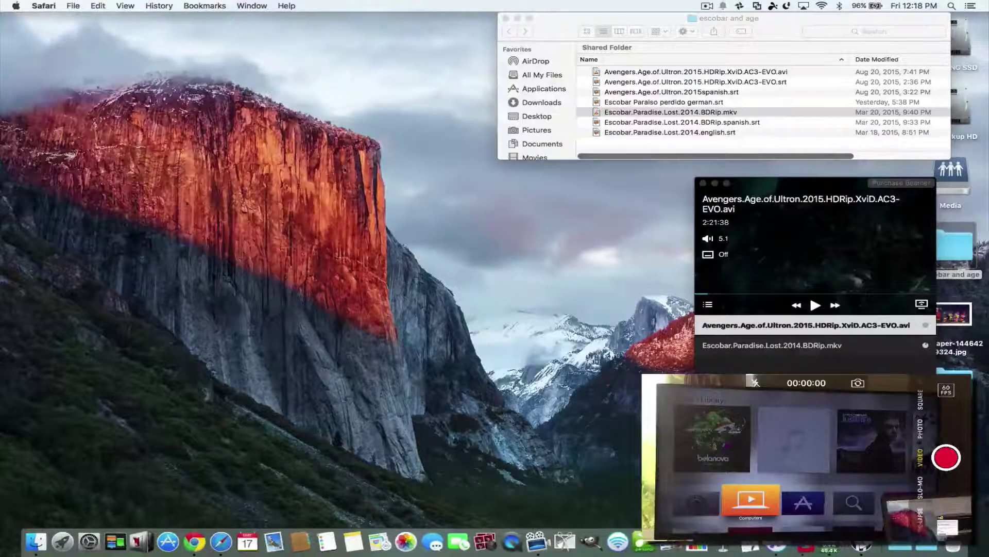
mouse_move(758, 285)
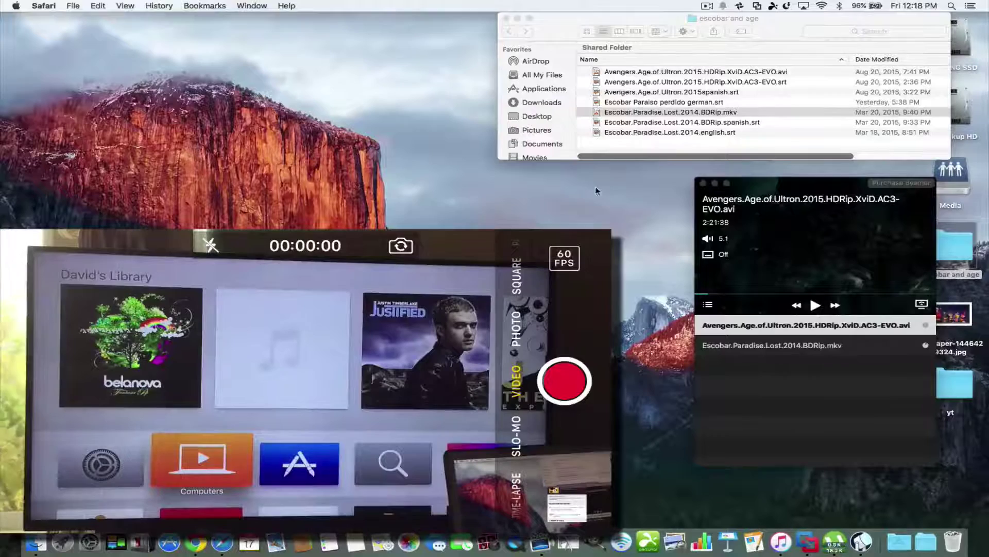
left_click(614, 23)
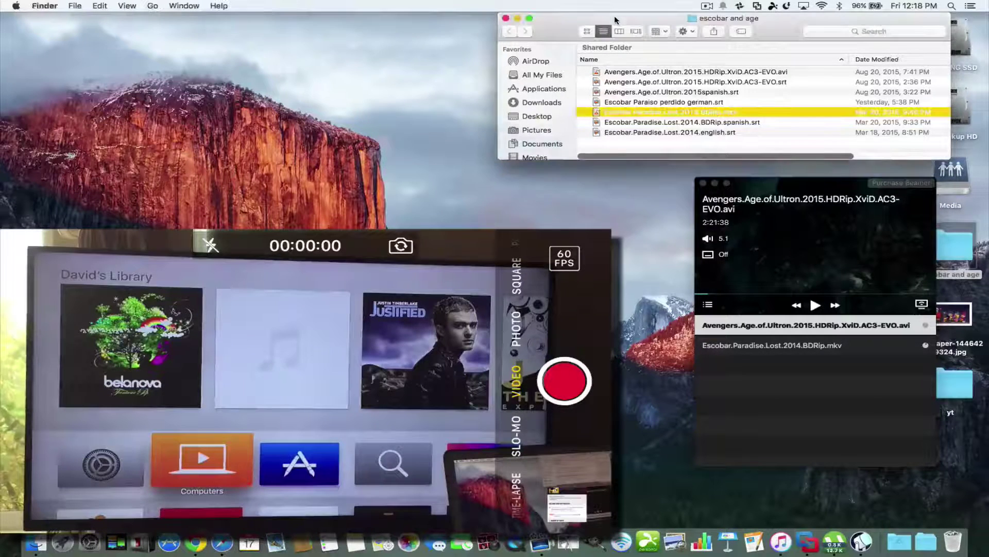
left_click(619, 72)
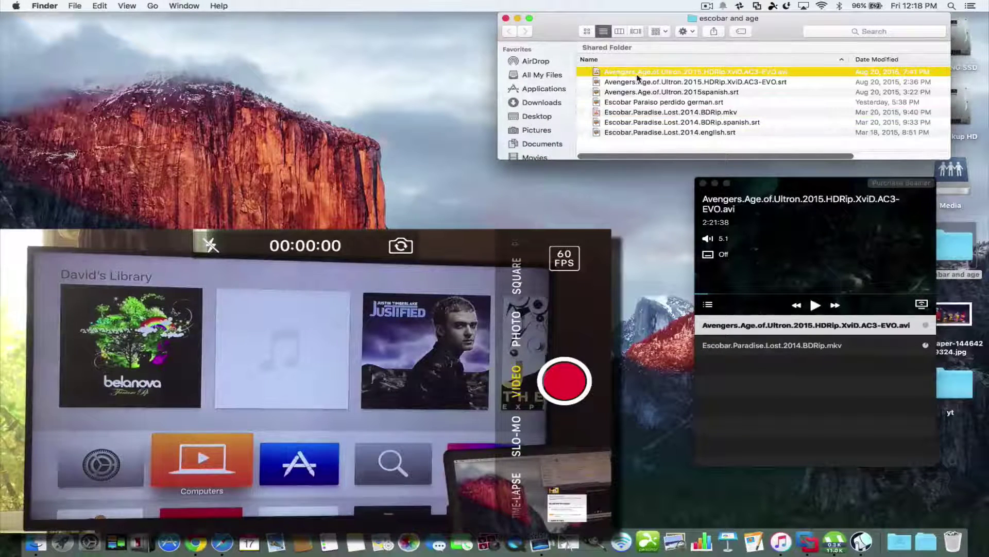
left_click(629, 103)
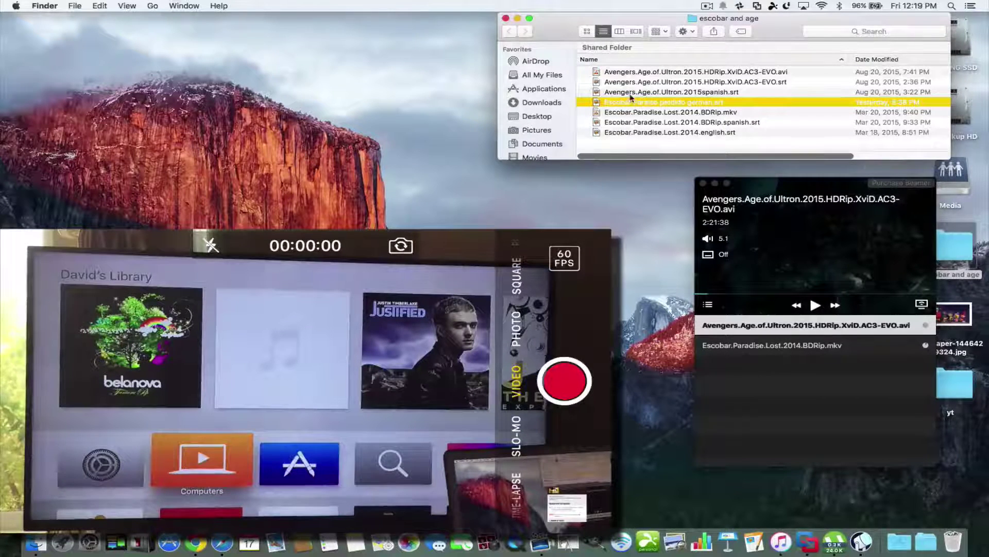
left_click(662, 73)
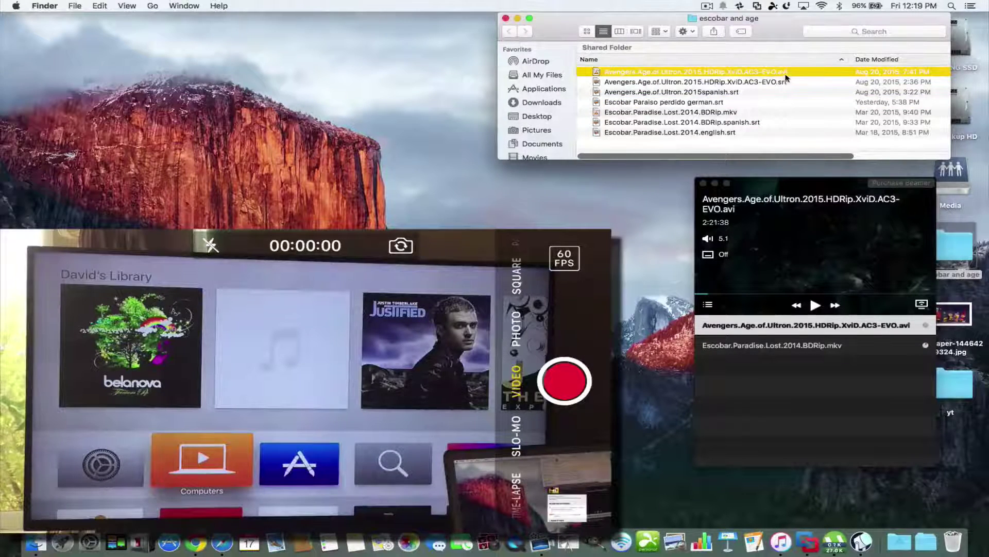
left_click(678, 113)
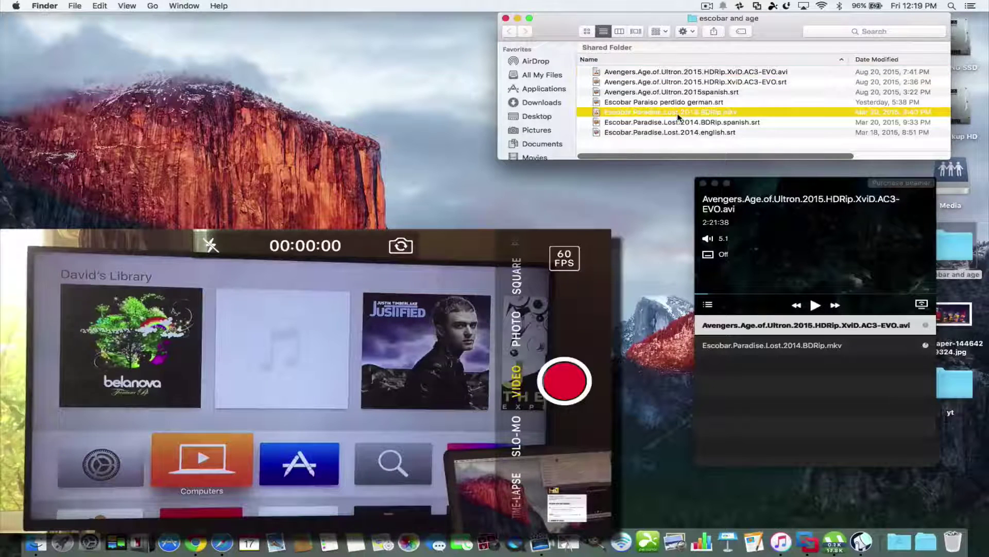
left_click(737, 330)
left_click(922, 305)
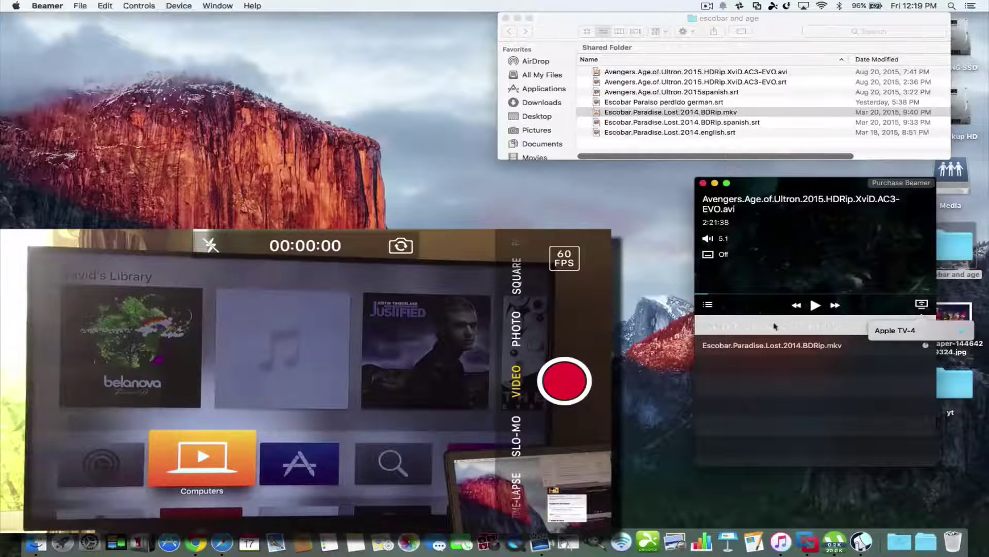
Step: Stream the Avengers movie to Apple TV-4 and select the Escobar playlist row
left_click(814, 306)
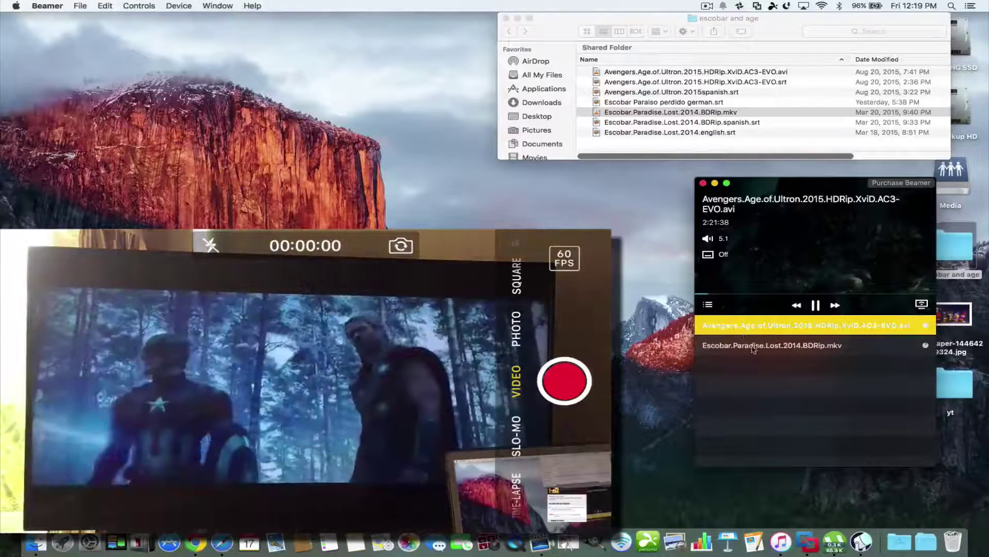
left_click(733, 344)
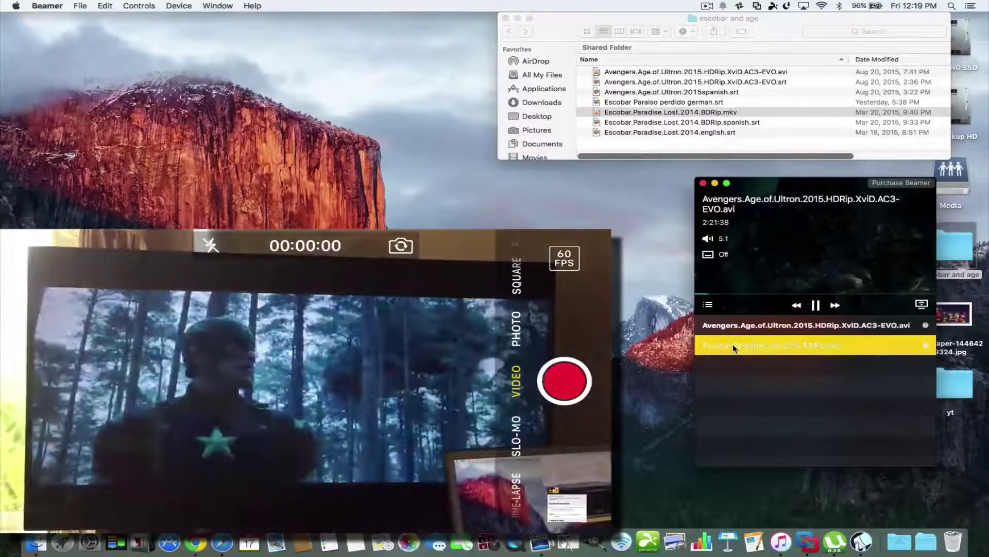
Step: Play Escobar.Paradise.Lost.2014.BDRip.mkv instead, check its audio tracks, and show the subtitle choices
double_click(732, 344)
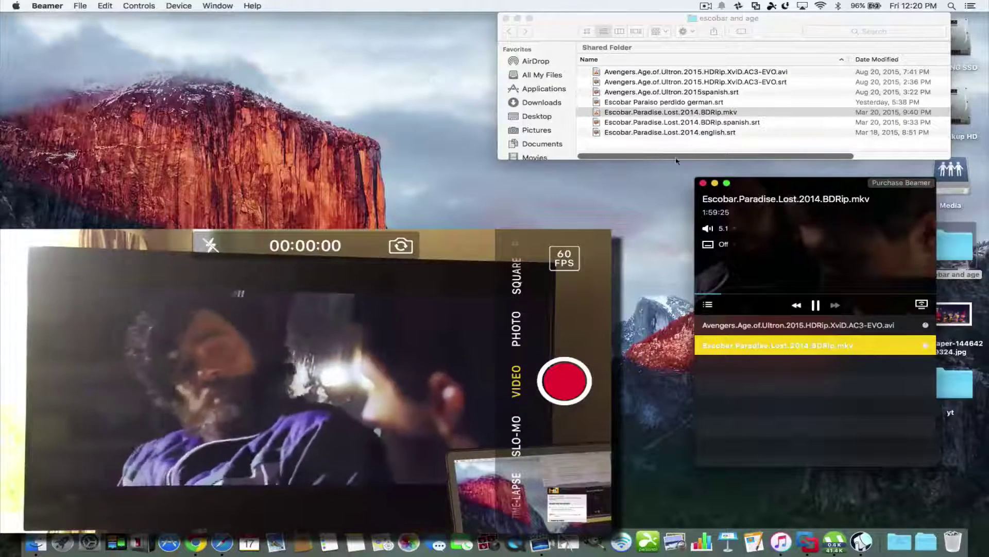
mouse_move(722, 243)
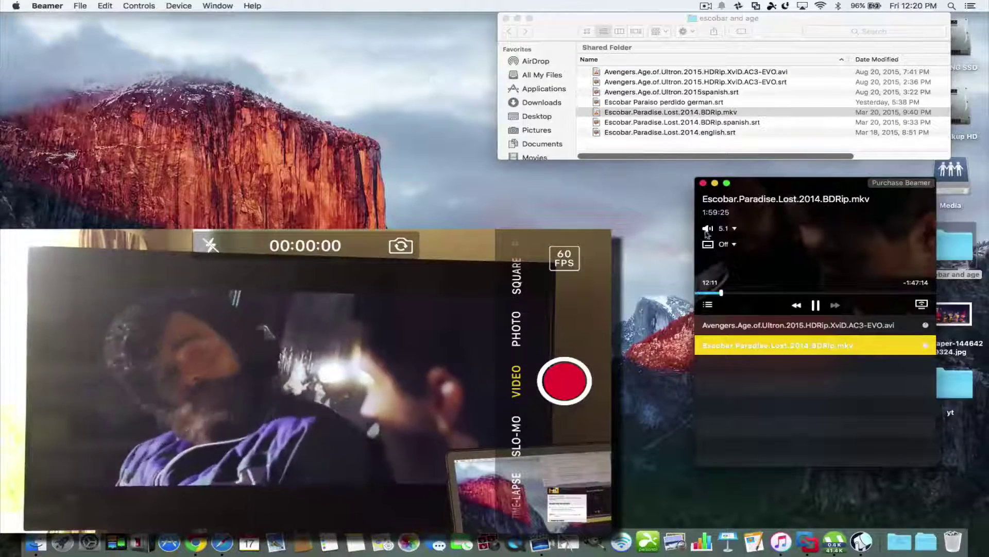
left_click(734, 229)
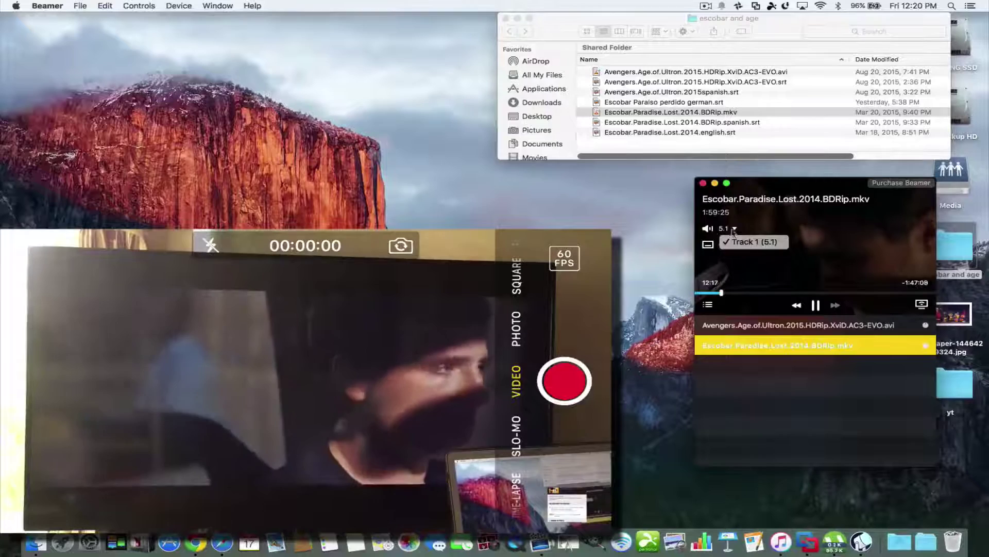
left_click(720, 266)
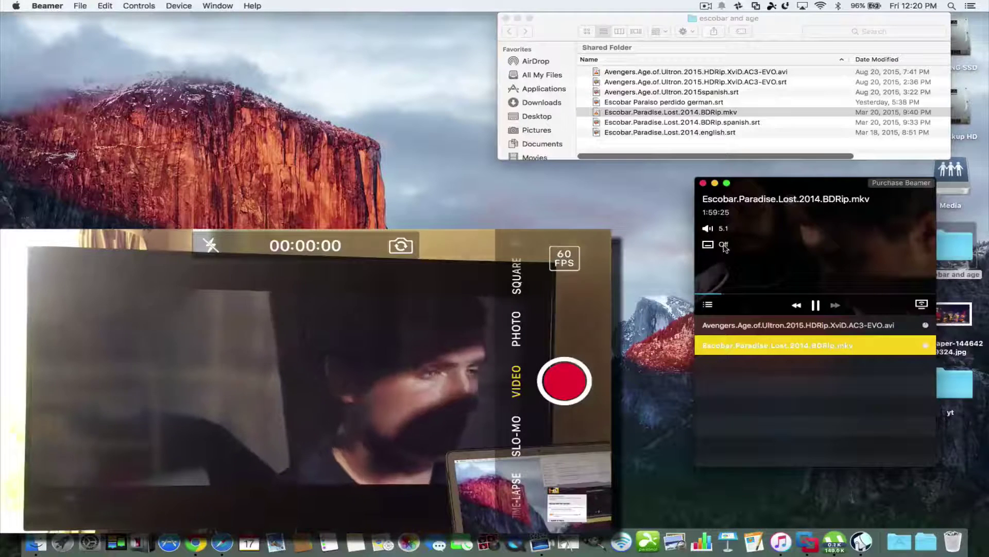
left_click(722, 244)
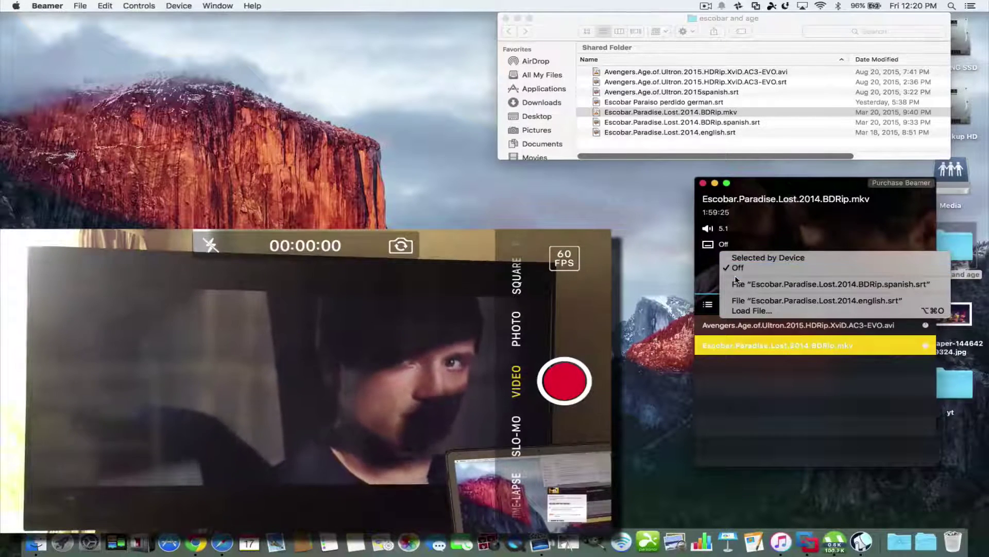
Step: Load Escobar.Paradise.Lost.2014.BDRip.spanish.srt as the Escobar movie's external subtitles
left_click(739, 311)
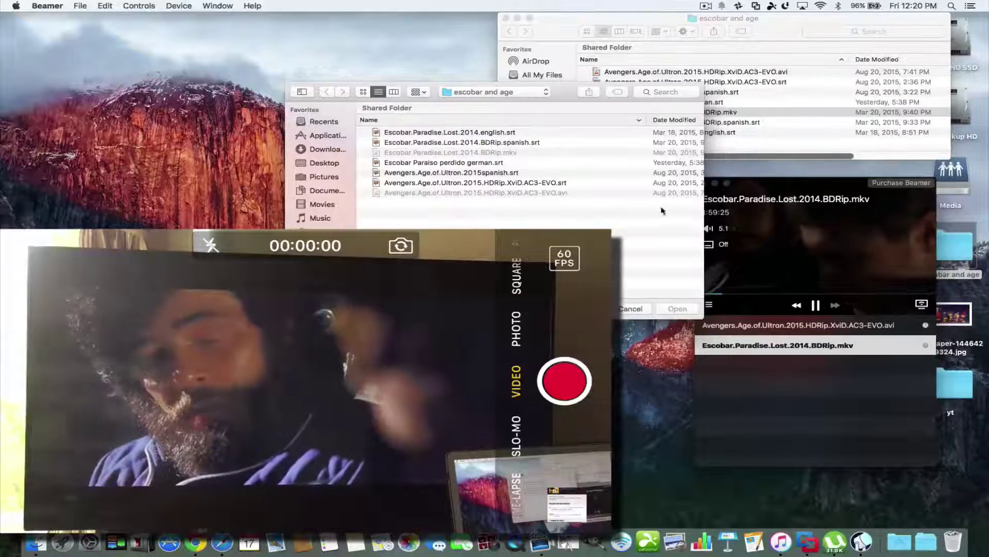
left_click(418, 135)
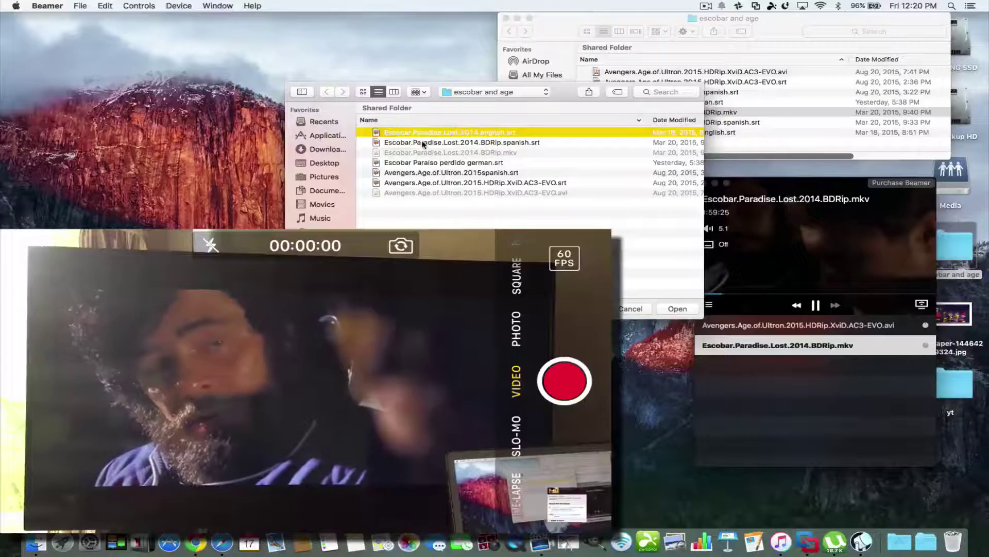
left_click(422, 143)
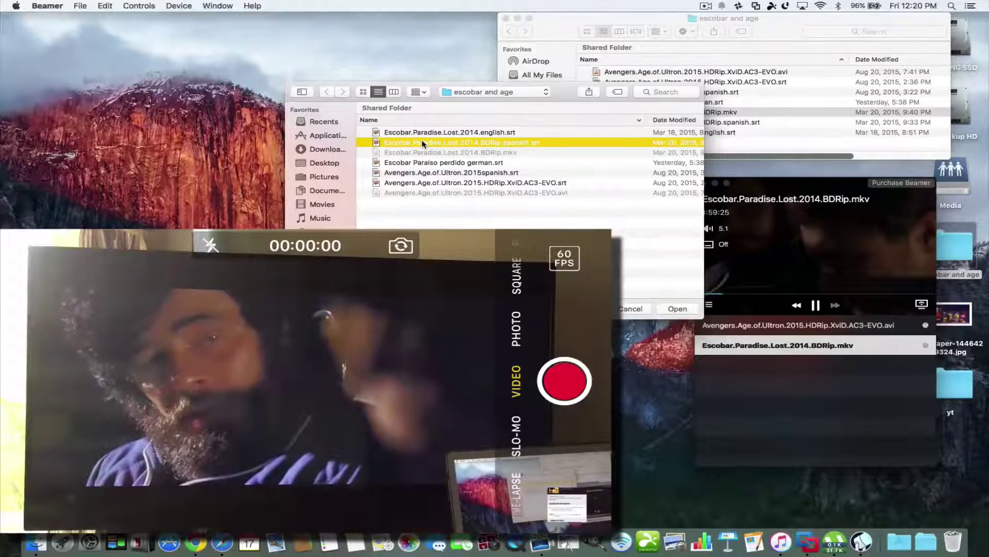
double_click(422, 142)
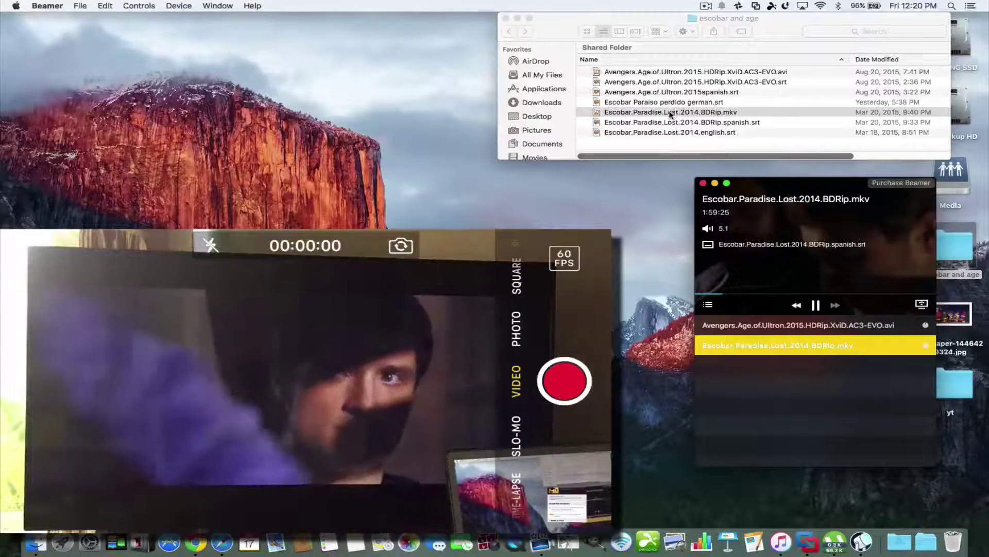
Step: Replace the subtitles with the external file Escobar Paraiso perdido german.srt
left_click(724, 246)
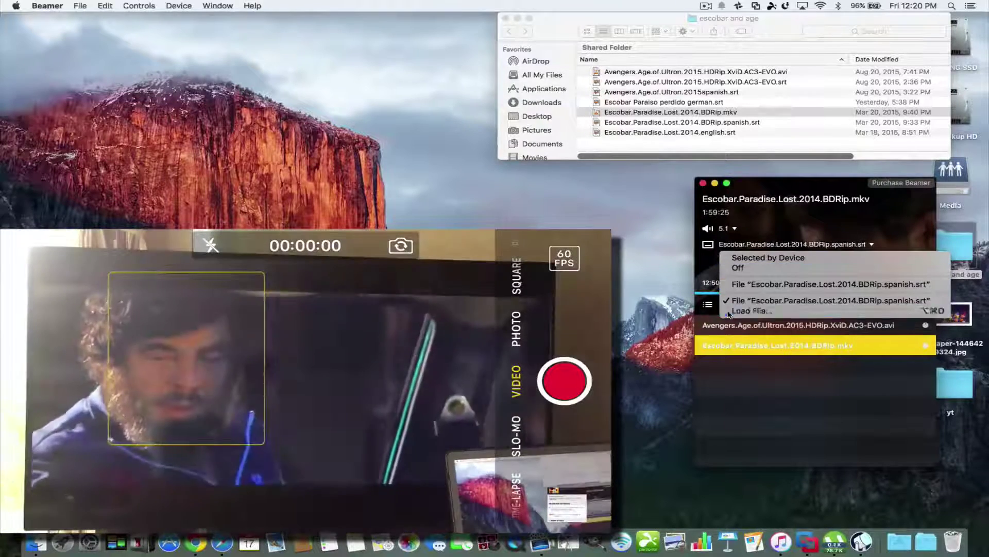
left_click(747, 310)
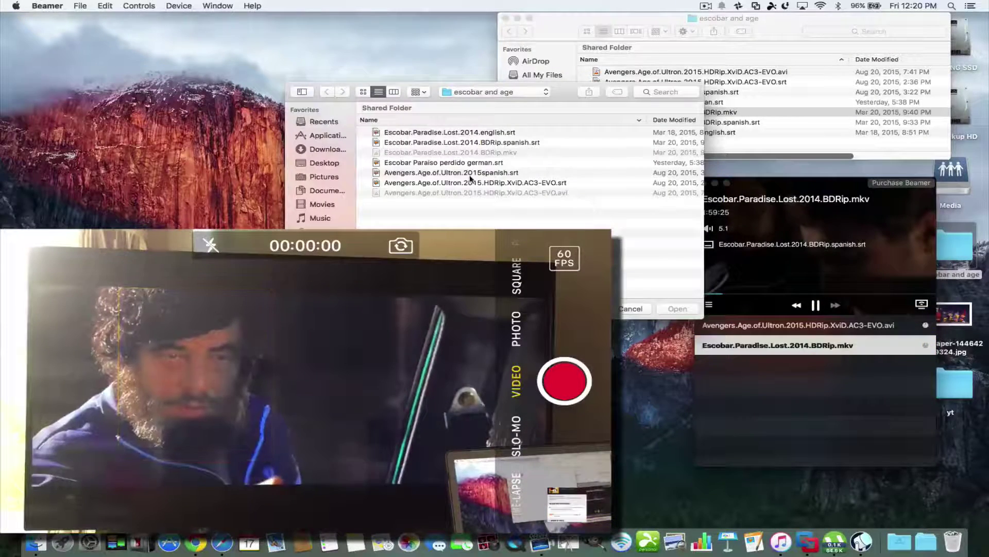
left_click(457, 164)
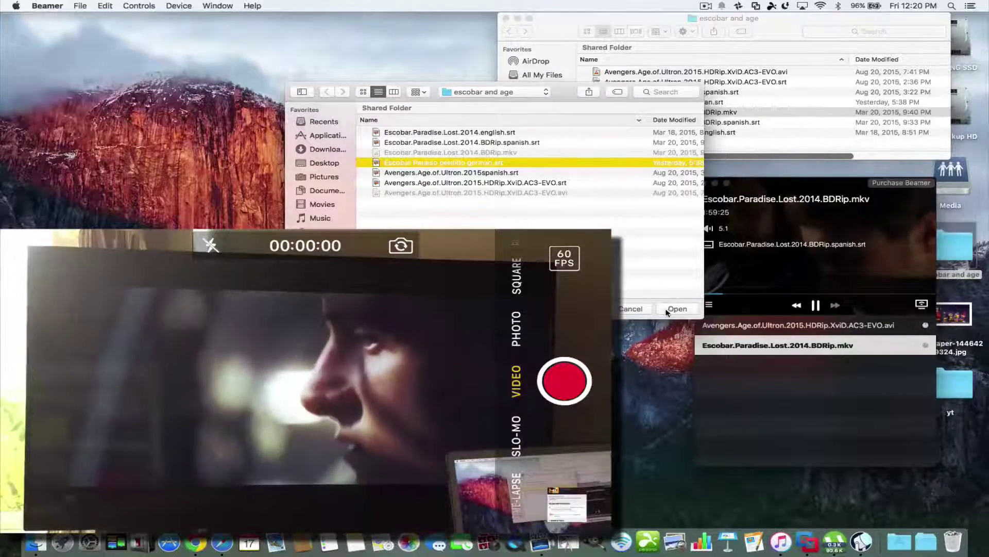
left_click(677, 309)
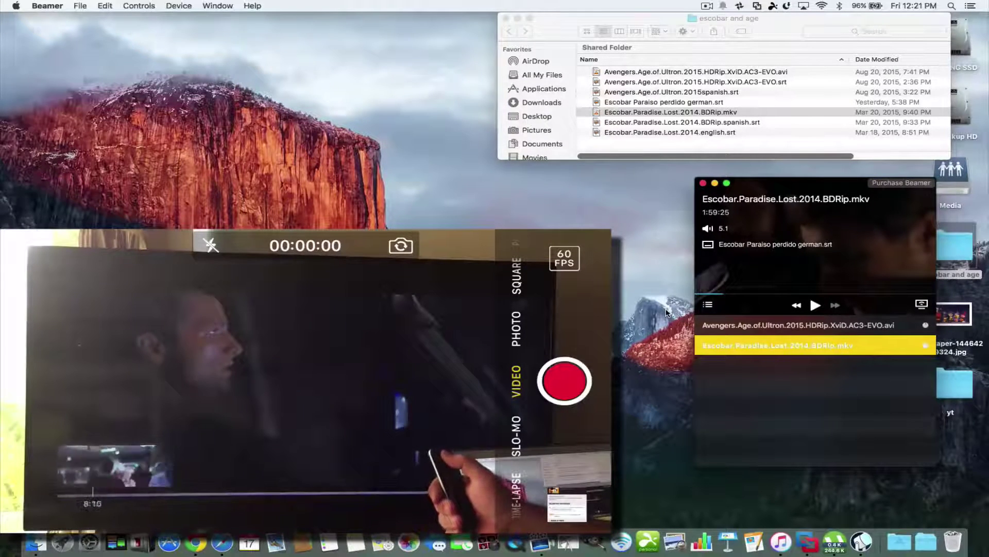
Step: Resume Escobar playback on the Apple TV with the Space key
key("space")
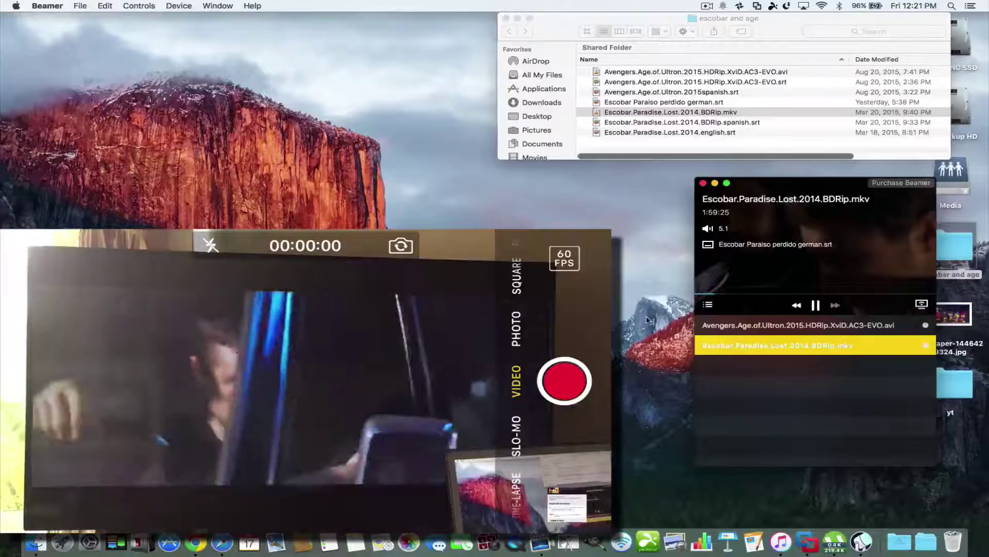
Step: Play the Avengers movie again and choose Load File… from its subtitle dropdown
double_click(769, 325)
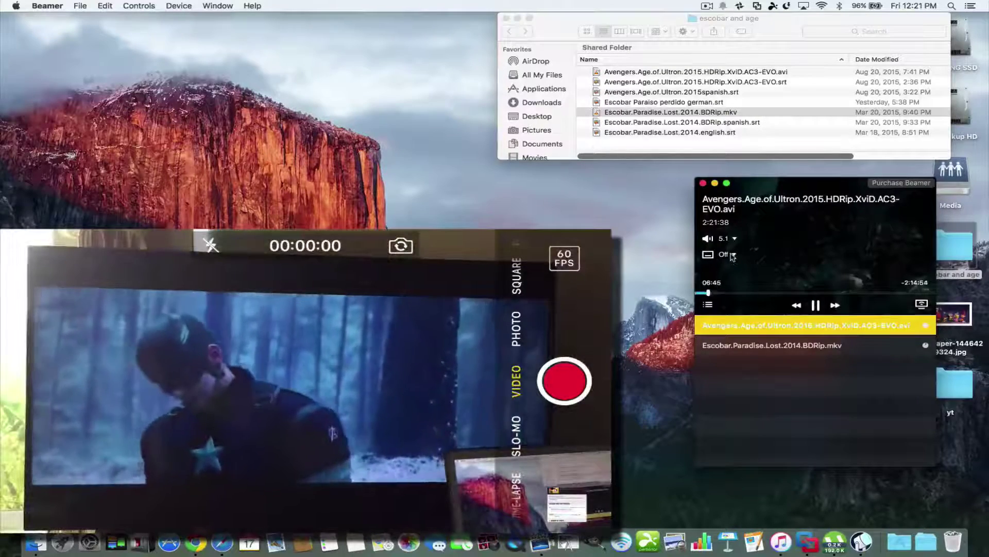
left_click(732, 255)
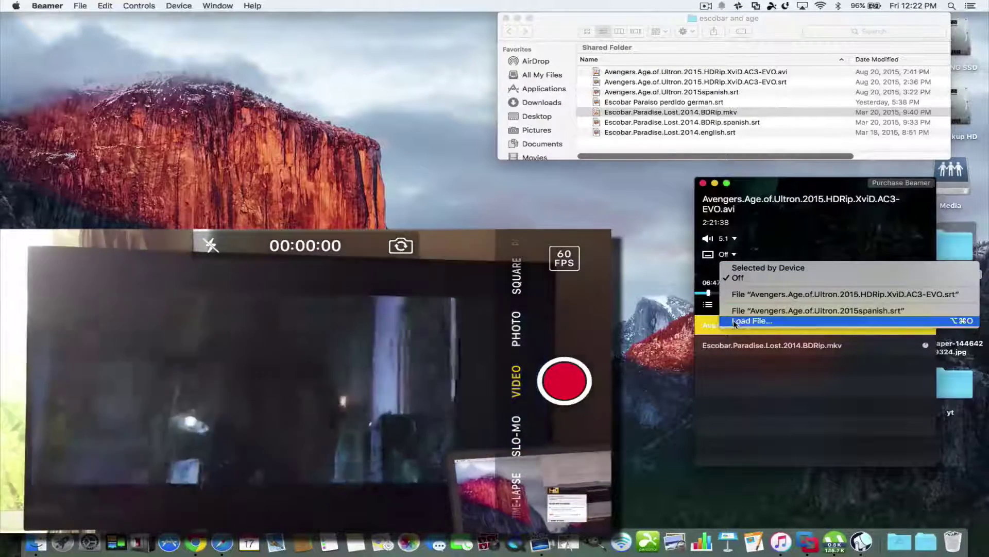
left_click(734, 320)
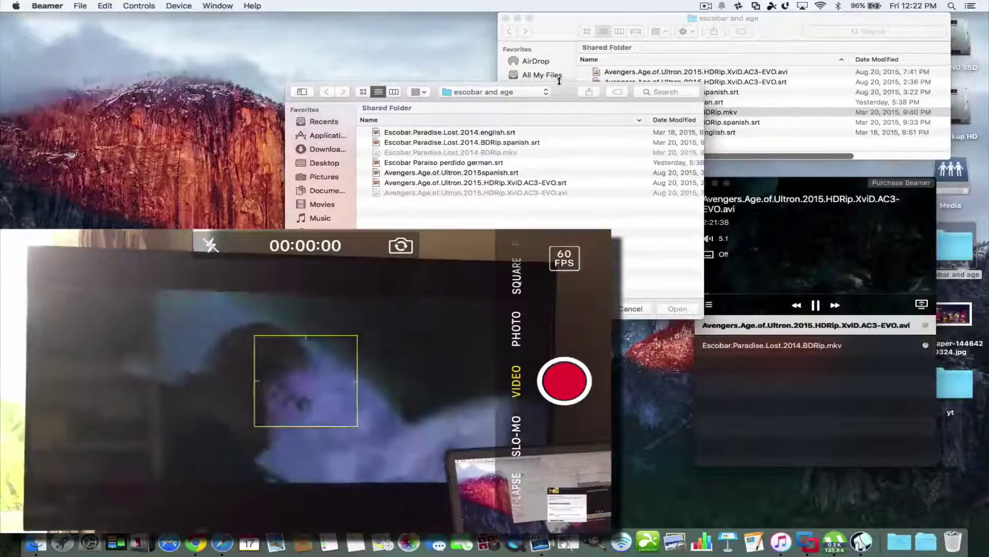
Step: Drag Avengers.Age.of.Ultron.2015spanish.srt from the Finder folder onto Beamer's playlist
left_click_drag(563, 98, 418, 132)
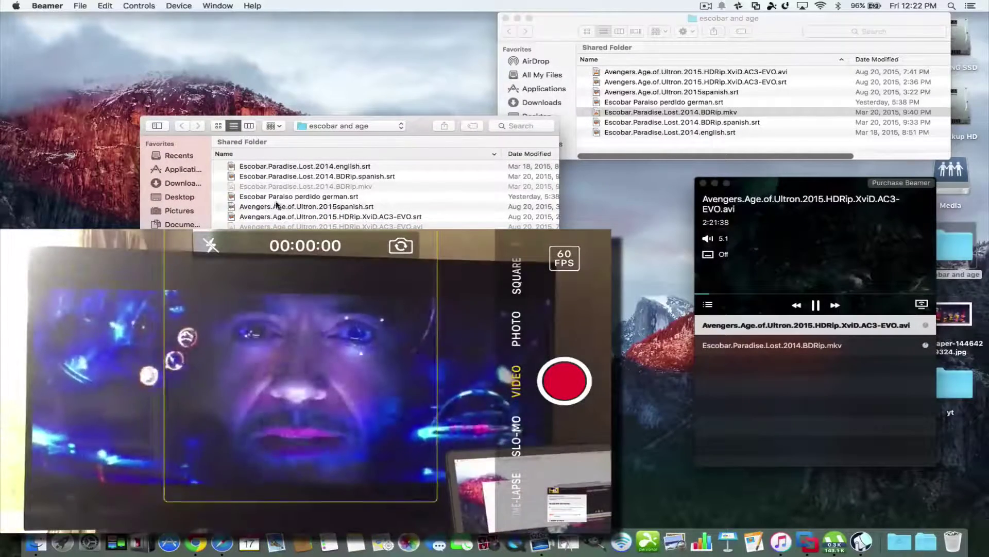
left_click(293, 207)
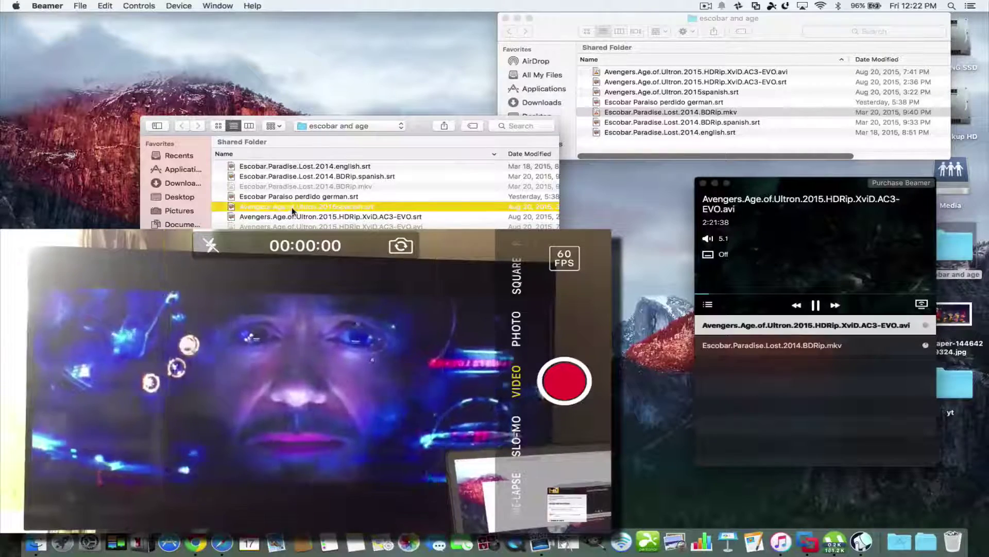
left_click_drag(291, 206, 821, 373)
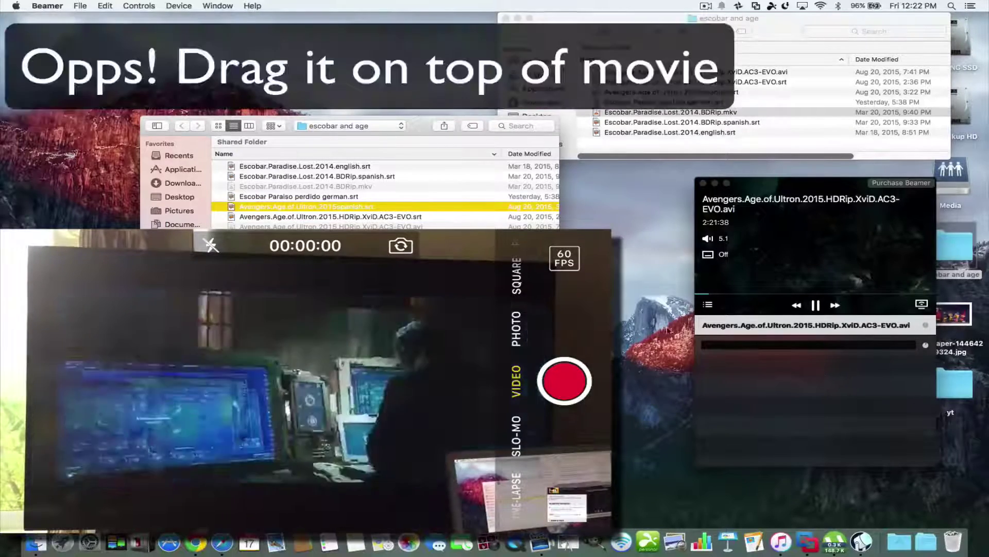
Step: Load Avengers.Age.of.Ultron.2015spanish.srt as the Avengers movie's subtitle file so Spanish subtitles appear
left_click_drag(346, 206, 814, 242)
left_click(727, 255)
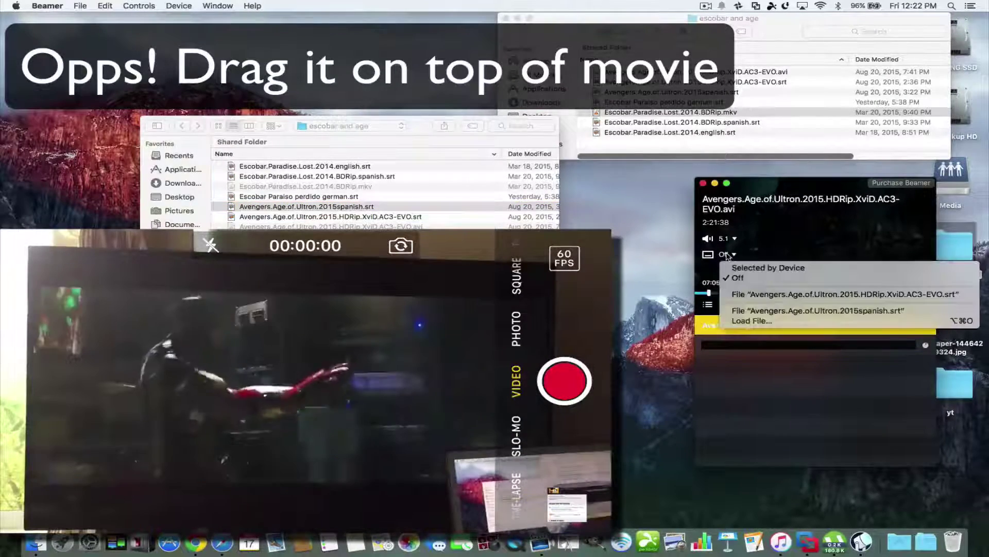
left_click(744, 320)
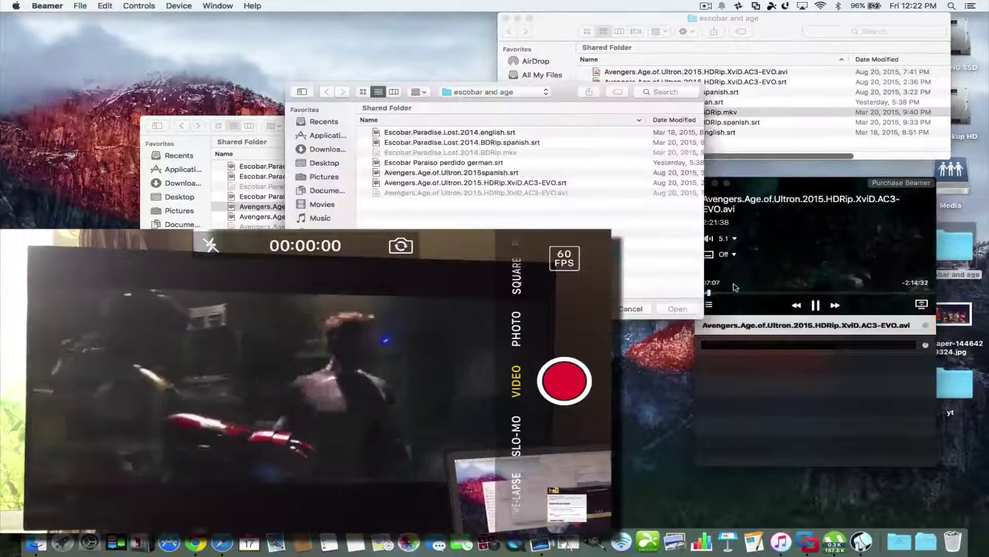
left_click(471, 174)
left_click(675, 308)
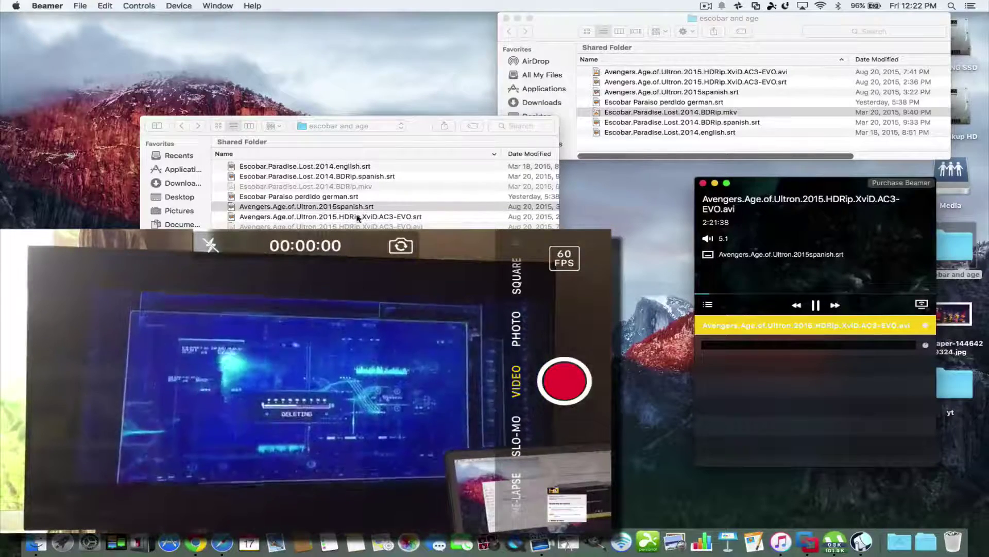
Step: Drop Avengers.Age.of.Ultron.2015.HDRip.XviD.AC3-EVO.srt onto Beamer and bring up its subtitle choices list
left_click(303, 217)
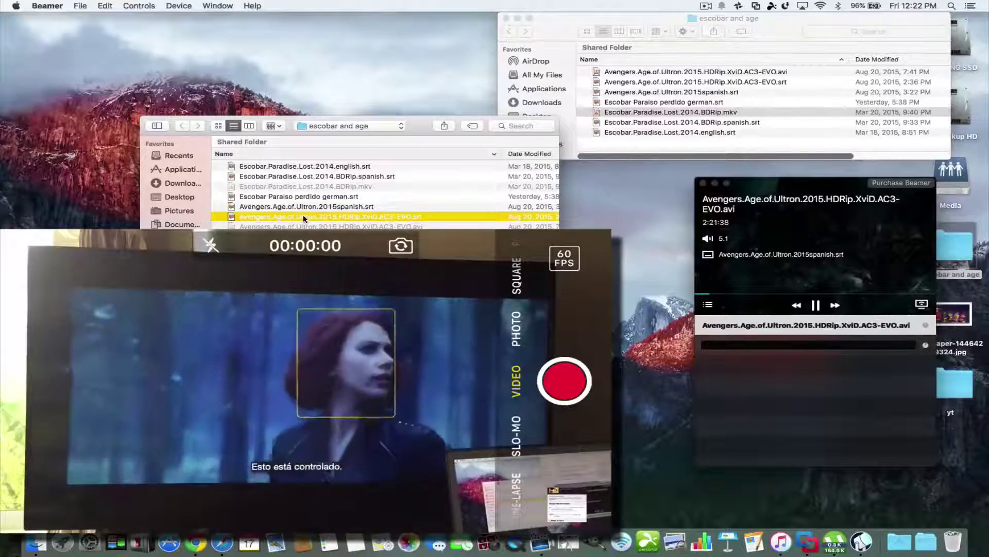
left_click_drag(304, 219, 782, 394)
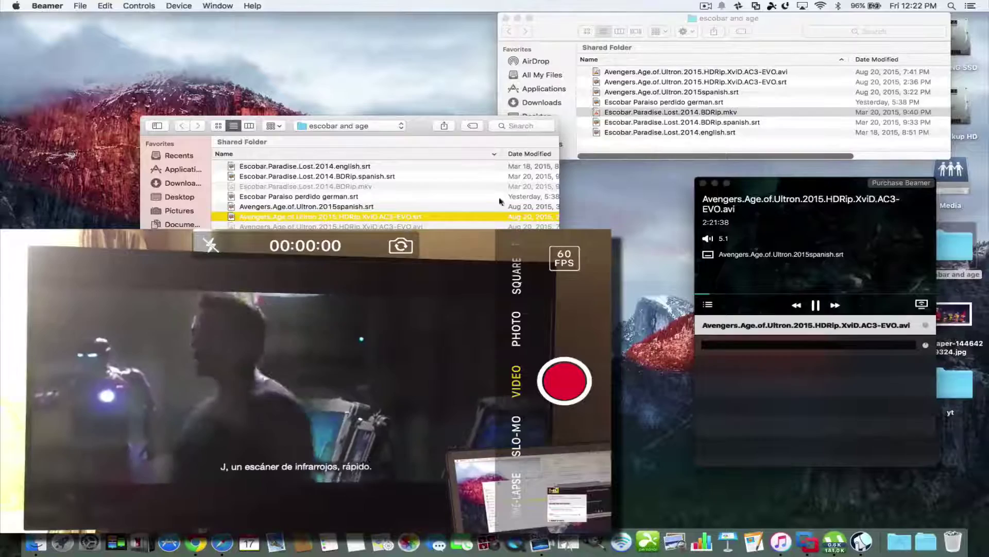
left_click(391, 214)
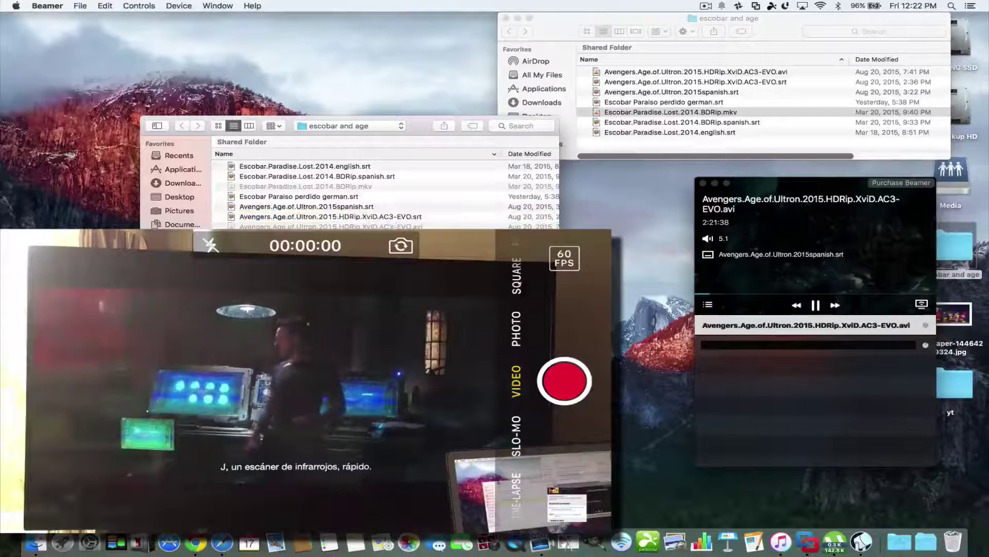
left_click(332, 216)
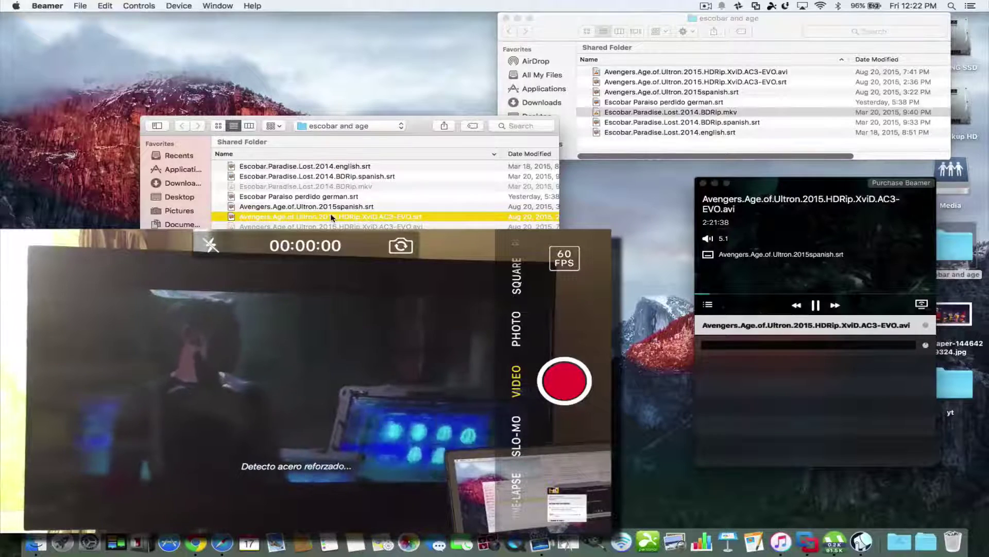
left_click_drag(330, 215, 761, 277)
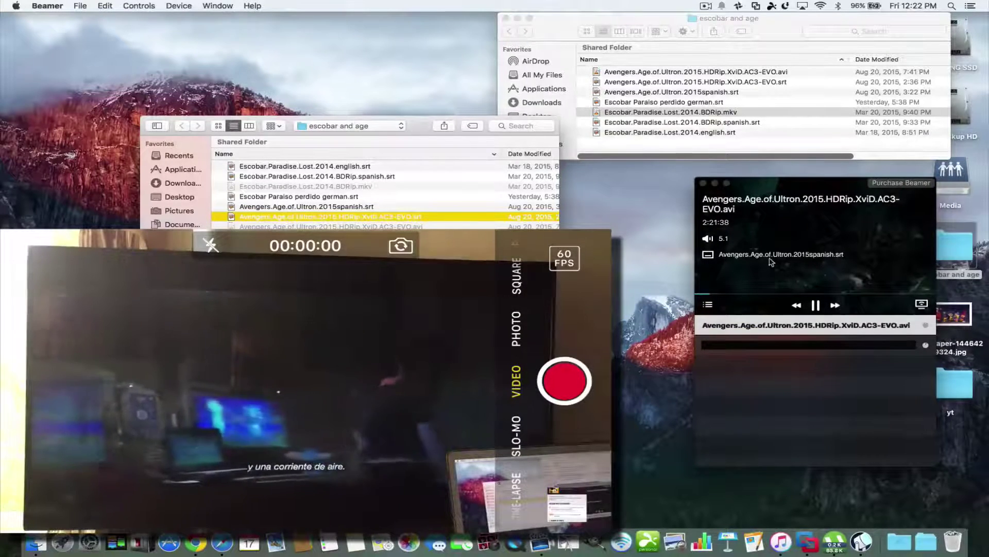
left_click(724, 258)
left_click(725, 257)
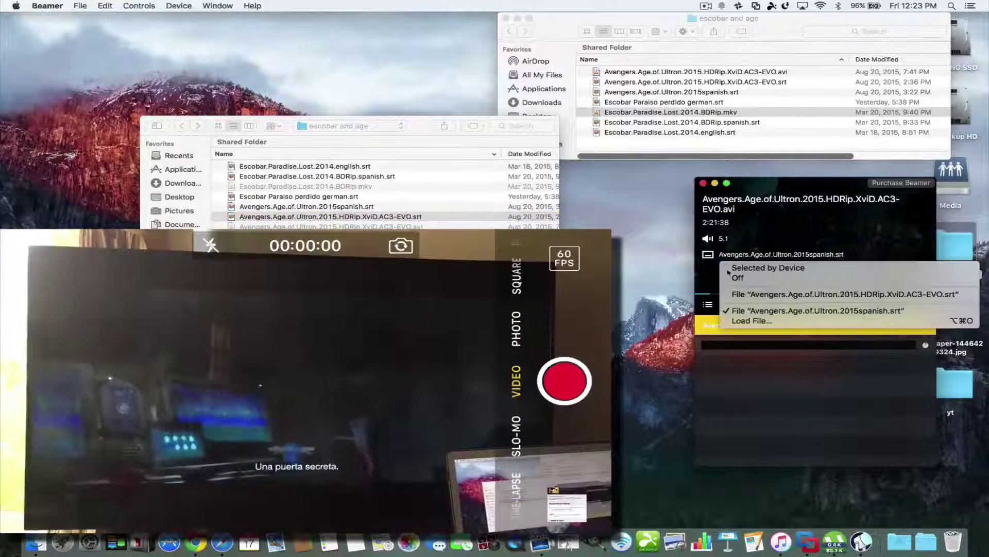
Step: Load Avengers.Age.of.Ultron.2015.HDRip.XviD.AC3-EVO.srt as the Avengers subtitle file via Load File..
left_click(740, 324)
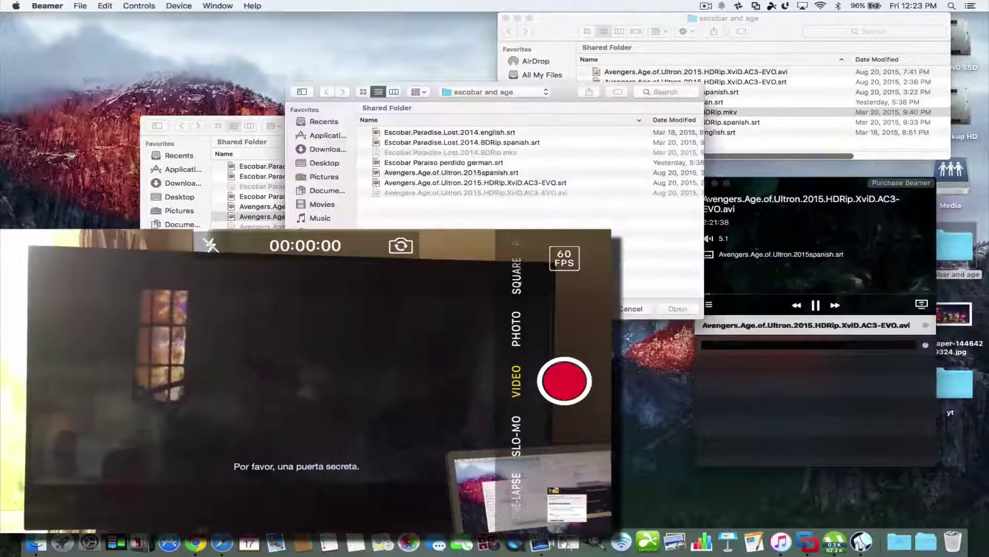
left_click(419, 183)
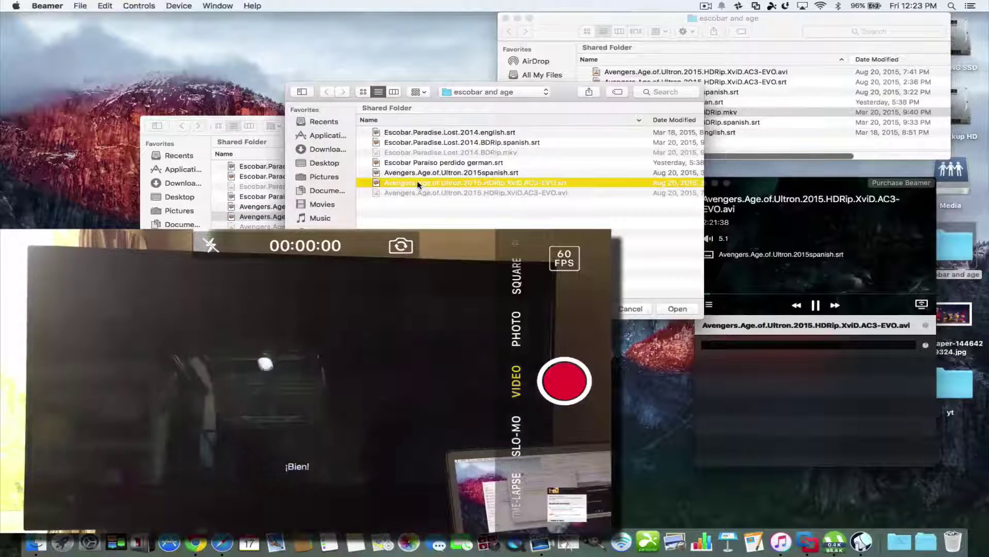
left_click(667, 312)
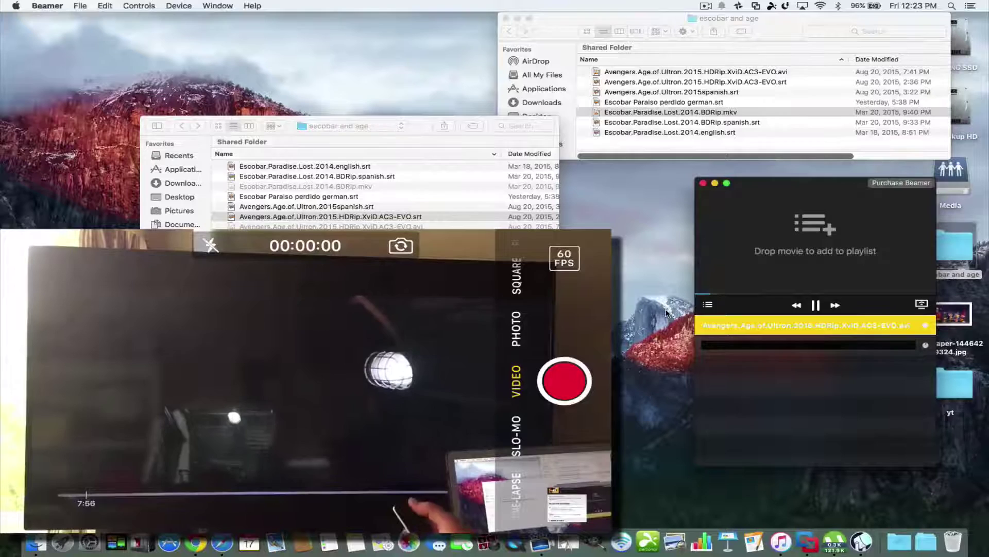
Step: Pause, restart the Avengers playlist item on the TV, and attach the EVO subtitle file for Arabic subtitles
key("space")
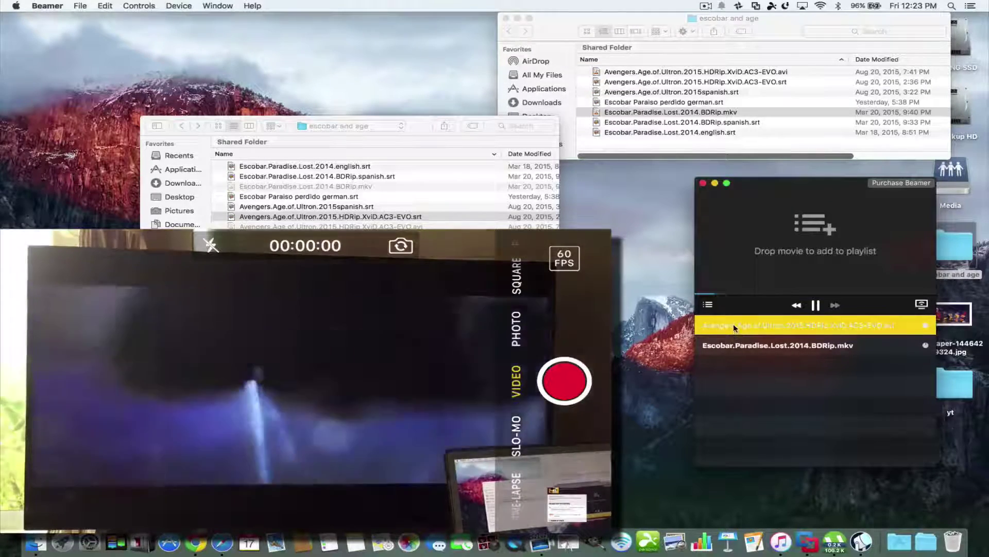
double_click(734, 325)
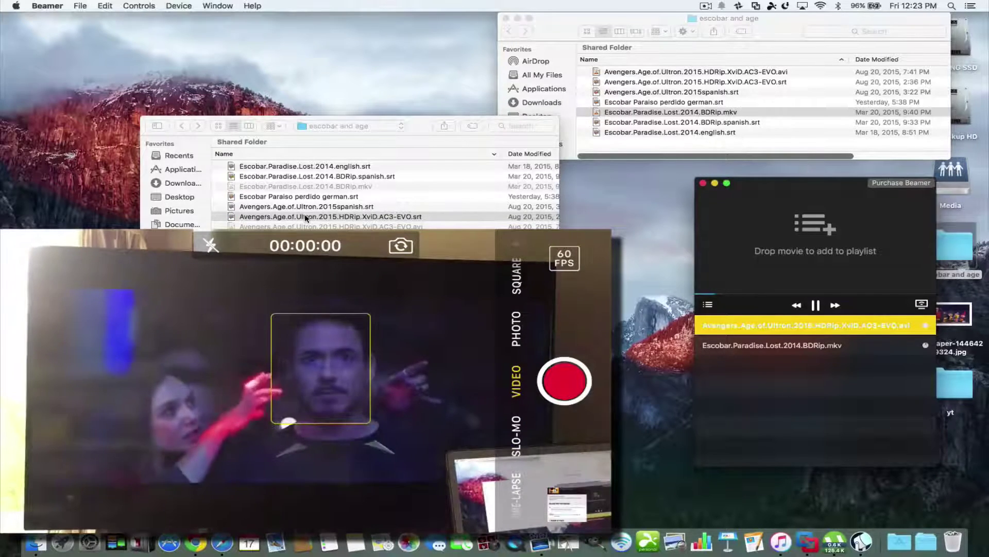
left_click_drag(305, 215, 782, 326)
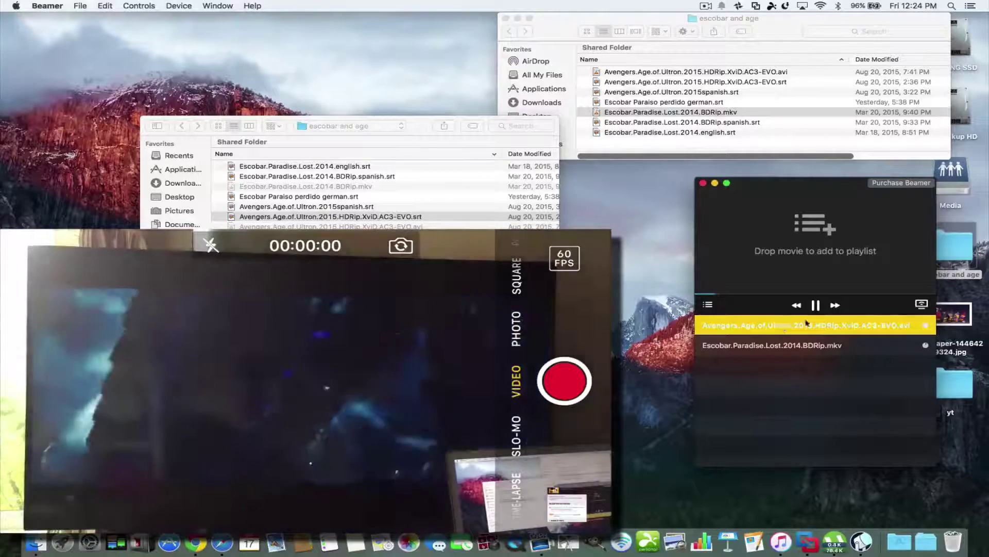
mouse_move(719, 292)
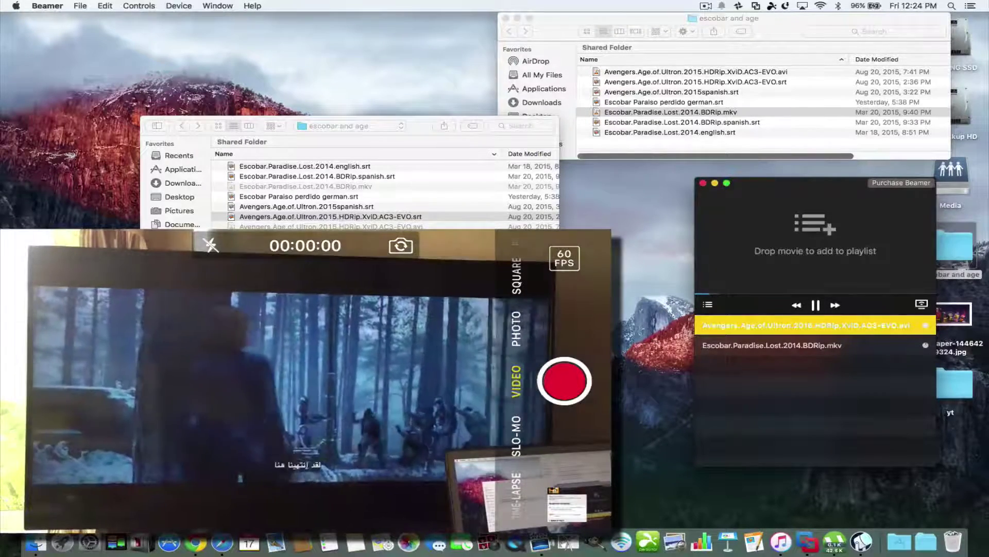
Step: Close Chrome's Google new-tab window to reveal the Beamer player again
key("super+Tab")
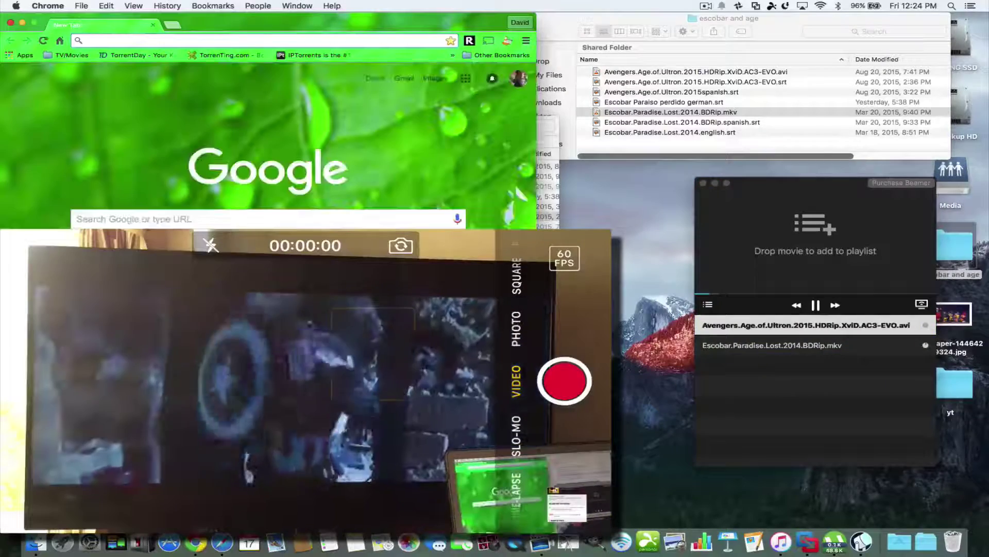
left_click(153, 24)
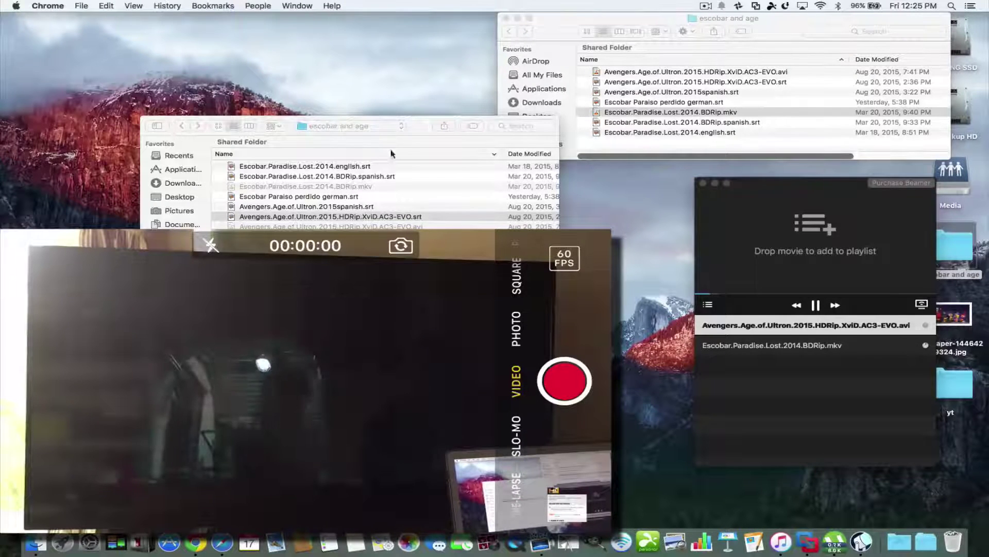
Step: Move the Beamer player window to the left and pause the Avengers playback
left_click_drag(787, 189, 667, 184)
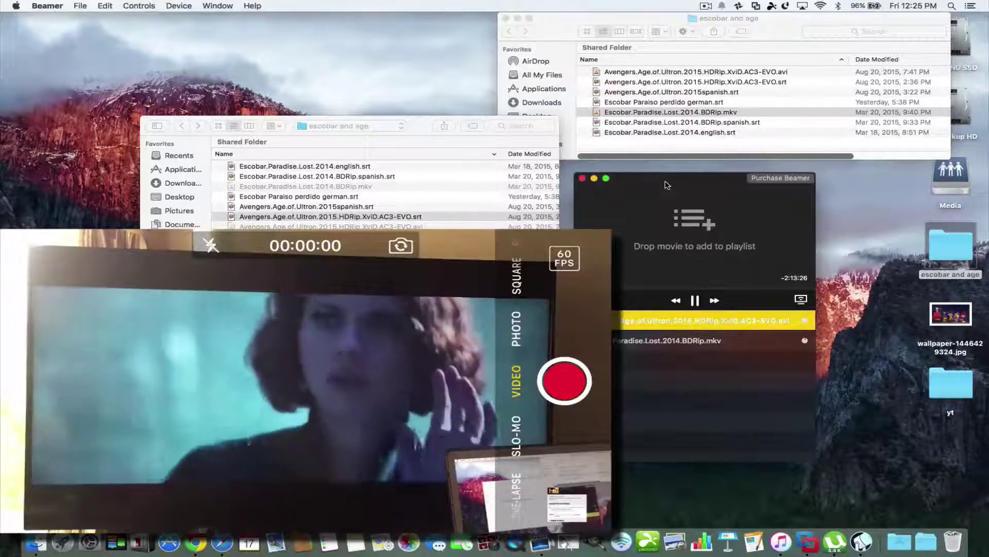
key("space")
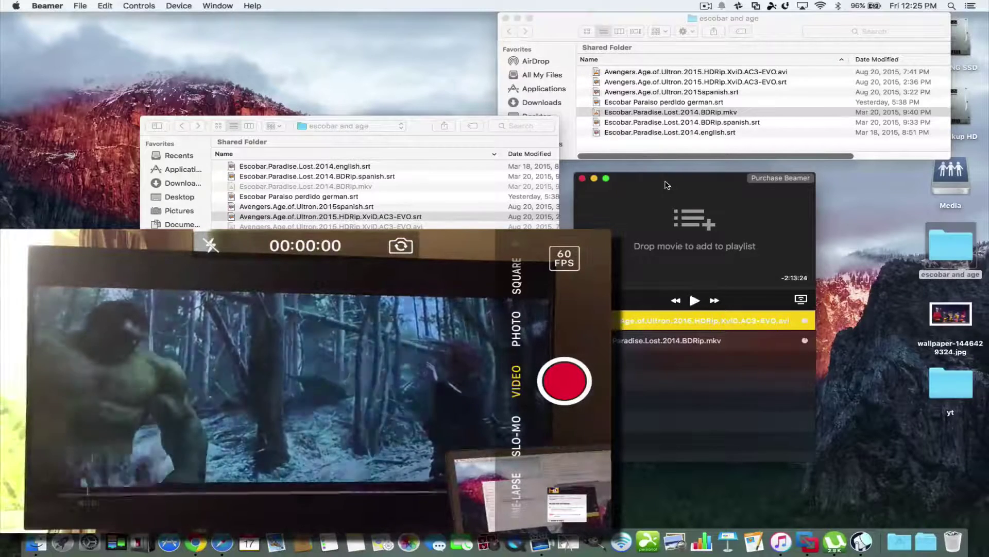